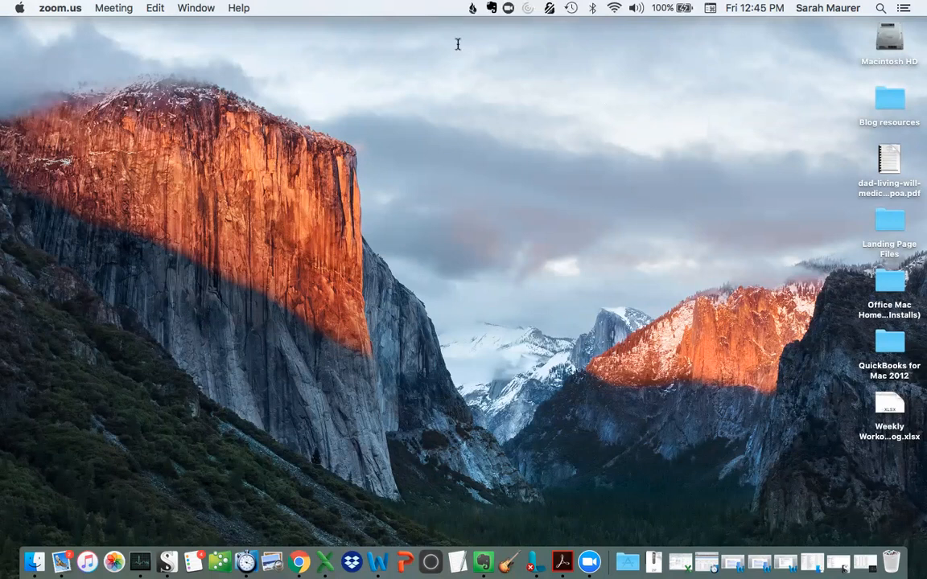
Switch to Chrome and open caltopo.com in a new tab
key("ctrl+Right")
key("super+t")
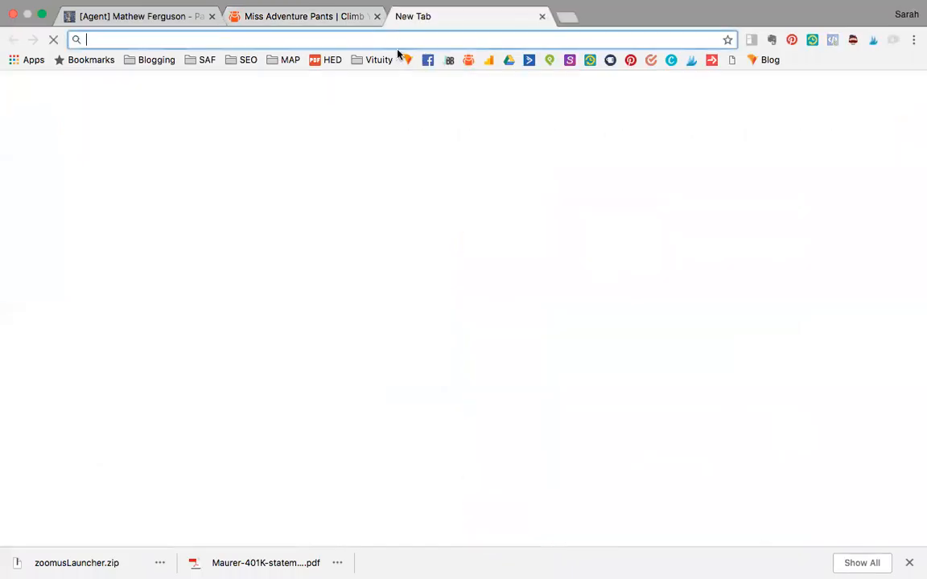
type("ca")
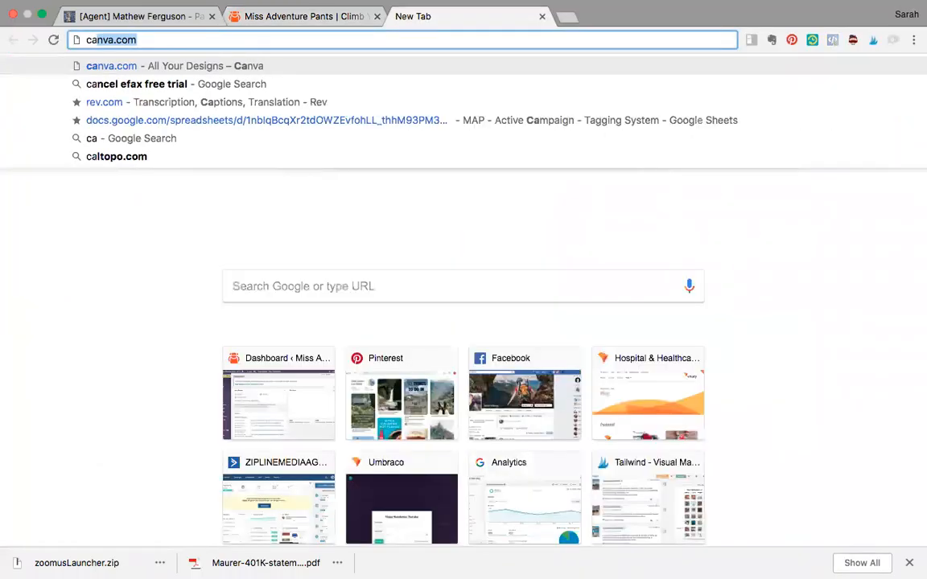
type("ltopo.com")
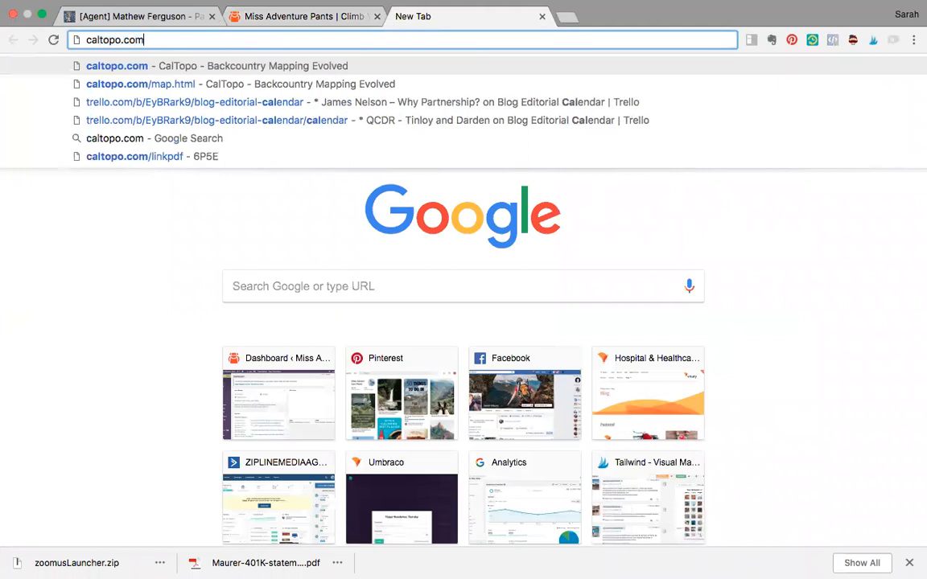
key("Return")
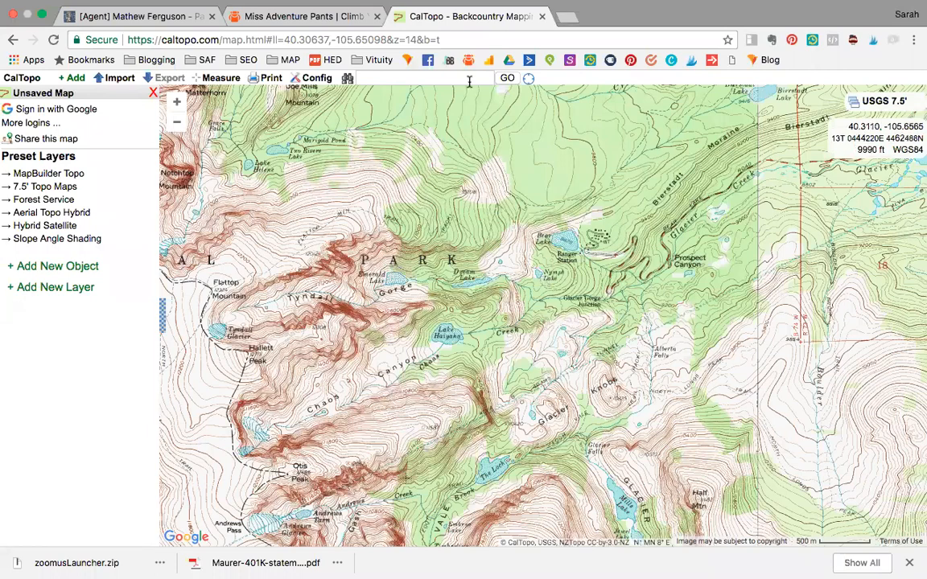
Search the map for "emerald lake" and look at the area surrounding the lake
left_click(434, 80)
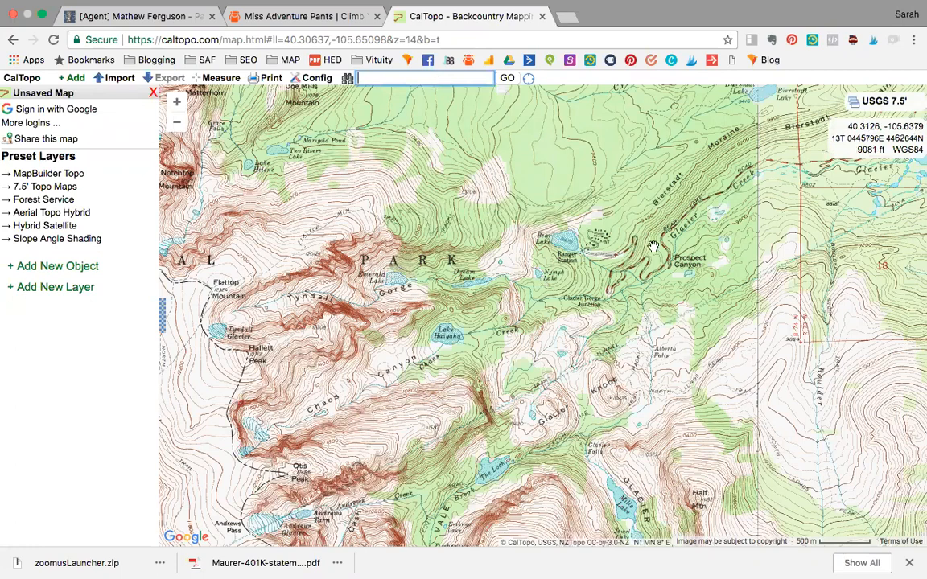
type("emerald lake")
key("Return")
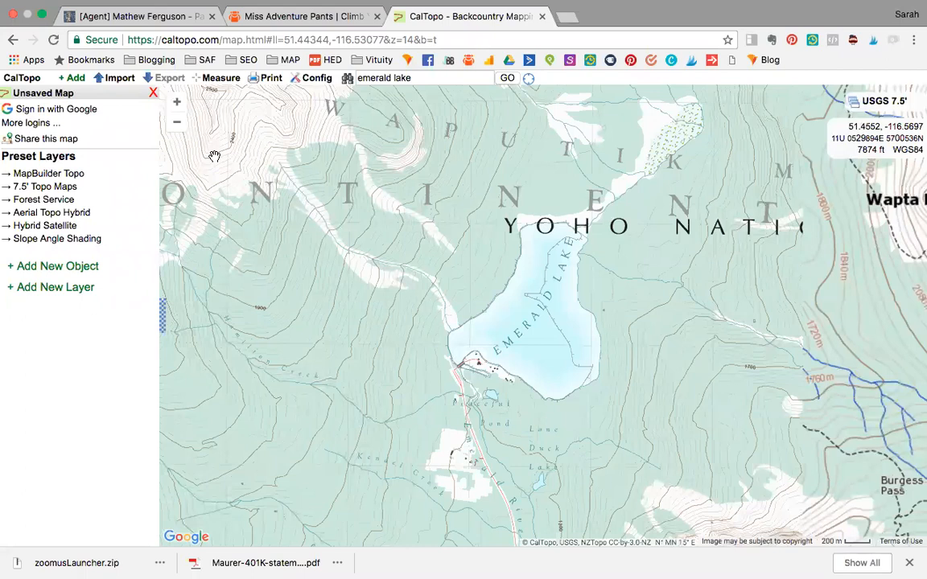
left_click(180, 126)
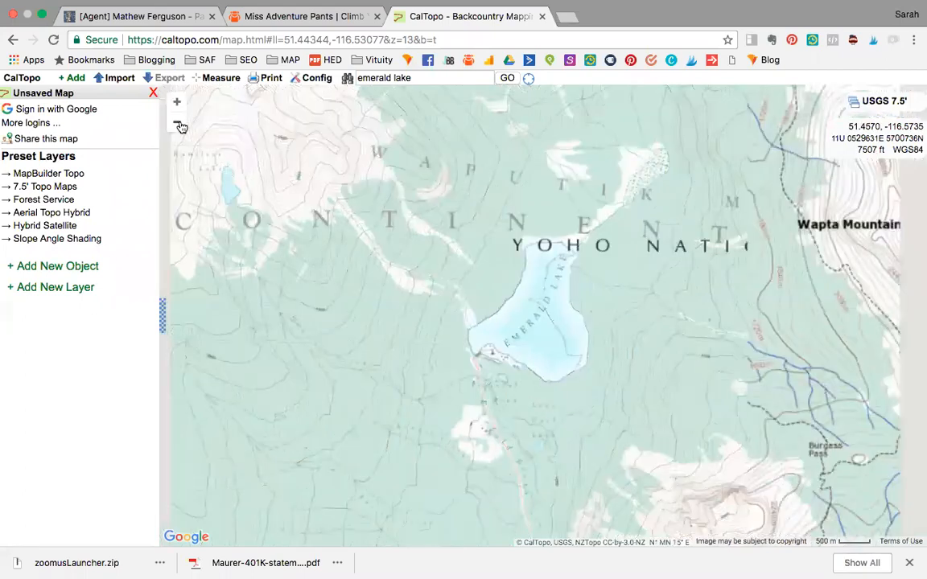
left_click(179, 126)
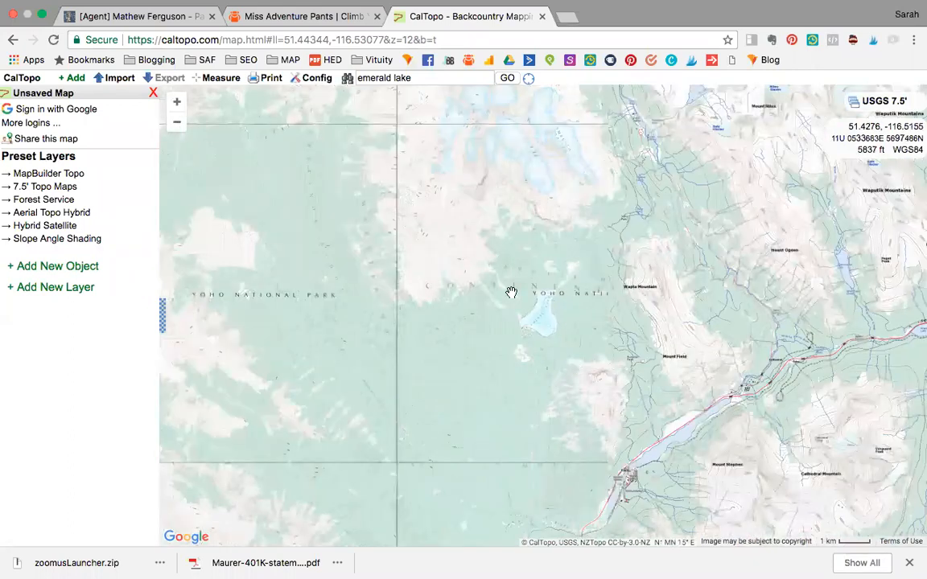
Refine the map search to "emerald lake co" and frame the area around Emerald Lake and Bear Lake
left_click(419, 78)
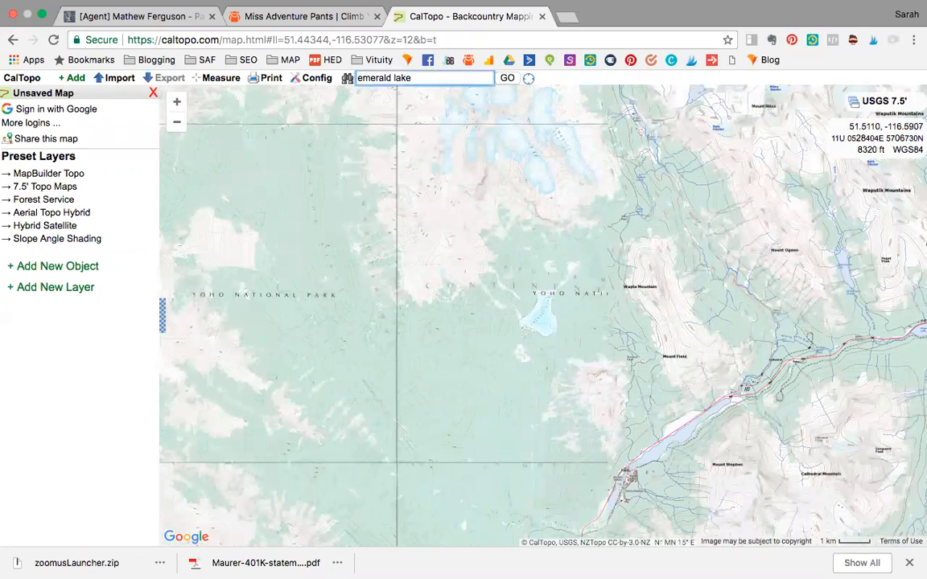
type("co")
key("Return")
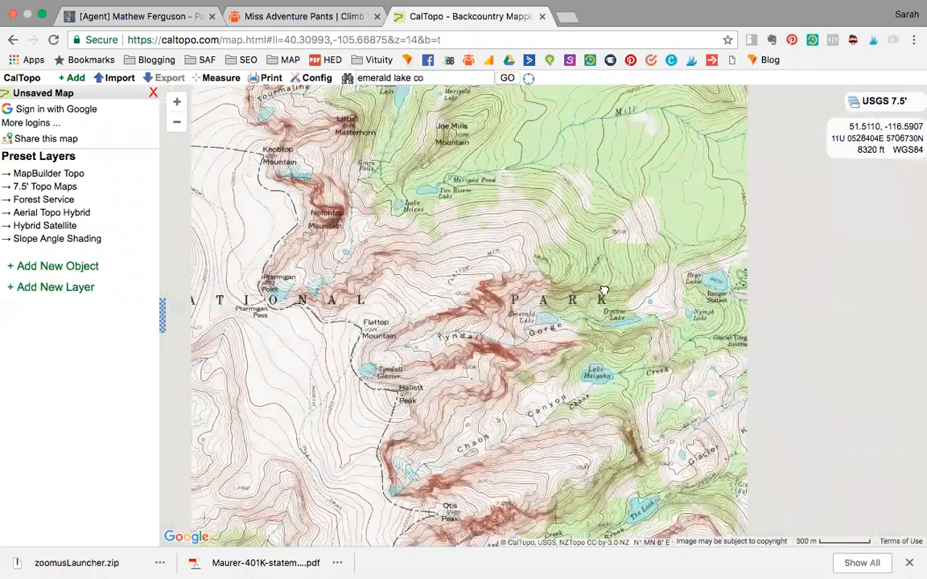
left_click_drag(589, 289, 568, 287)
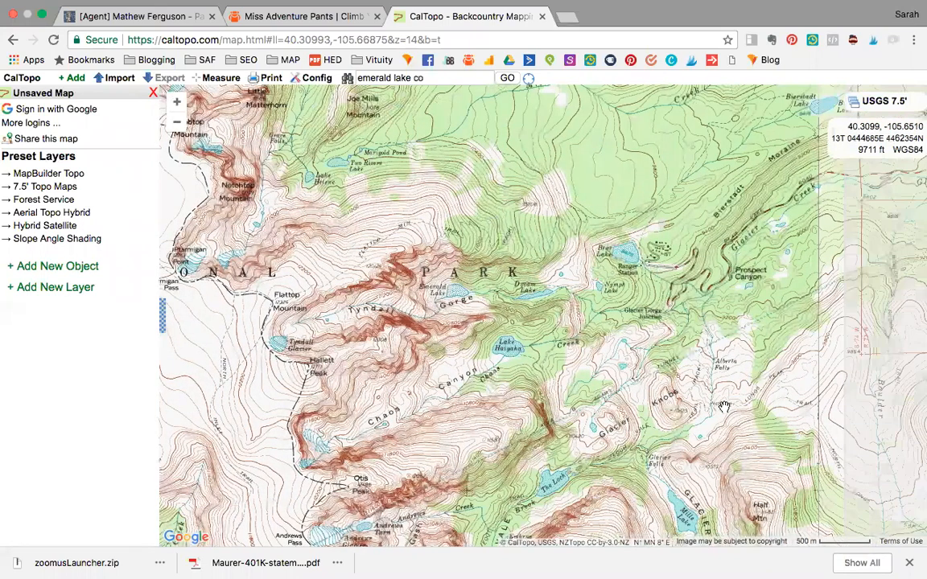
left_click_drag(724, 407, 689, 403)
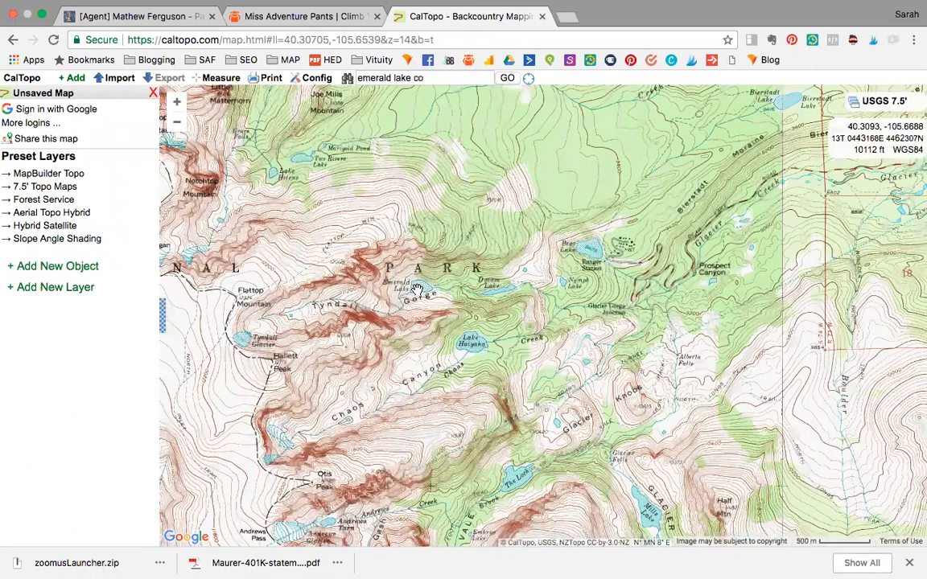
left_click(177, 121)
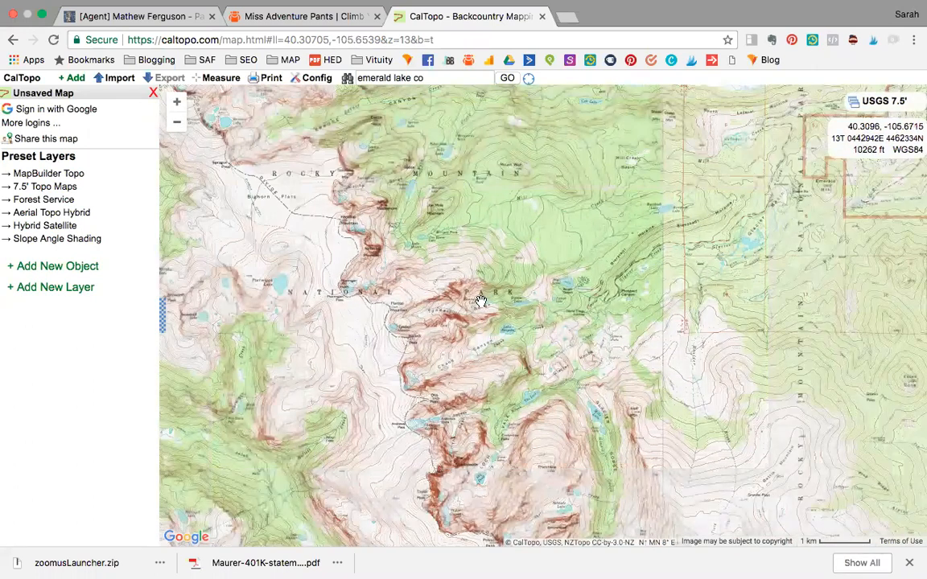
left_click(177, 102)
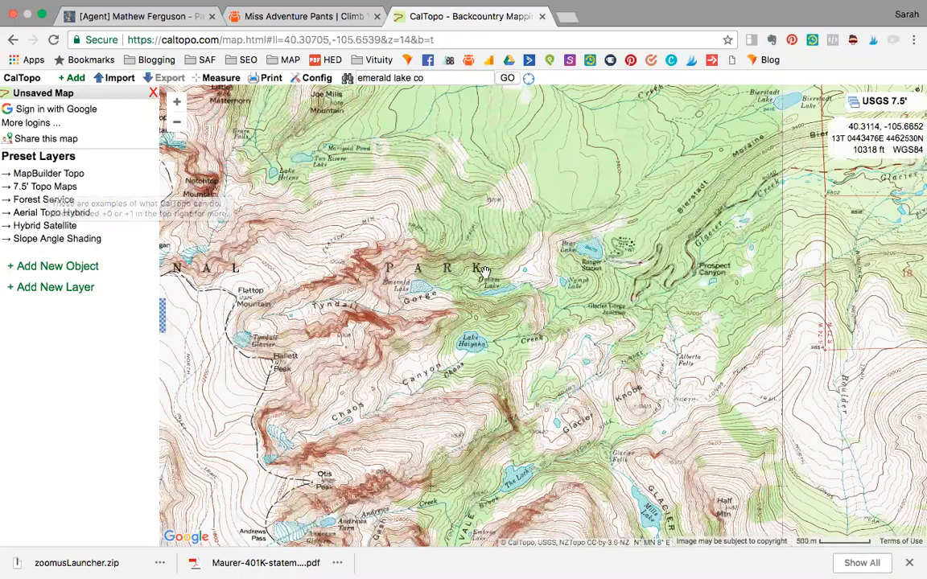
Apply the 7.5' Topo Maps preset and remove its additional Normal layer
left_click(59, 190)
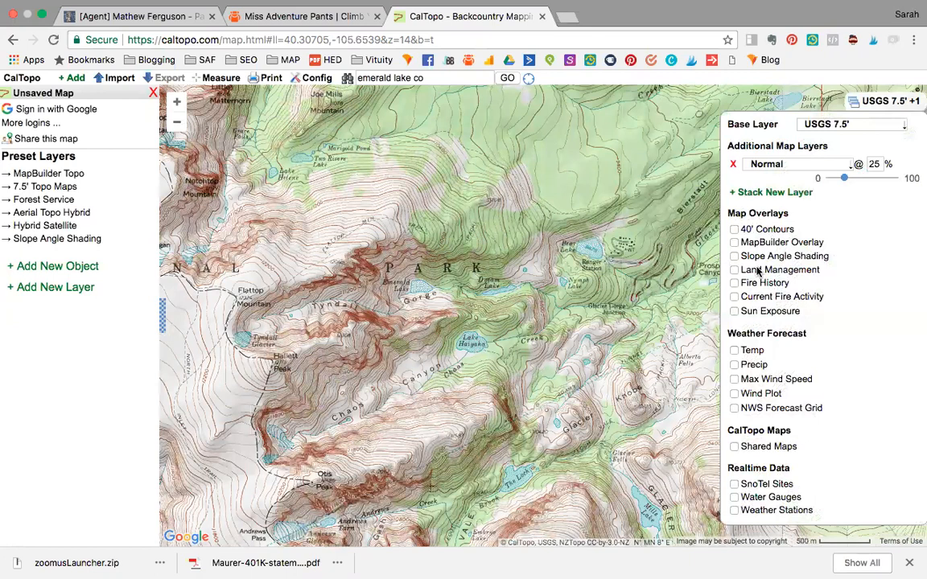
left_click(732, 165)
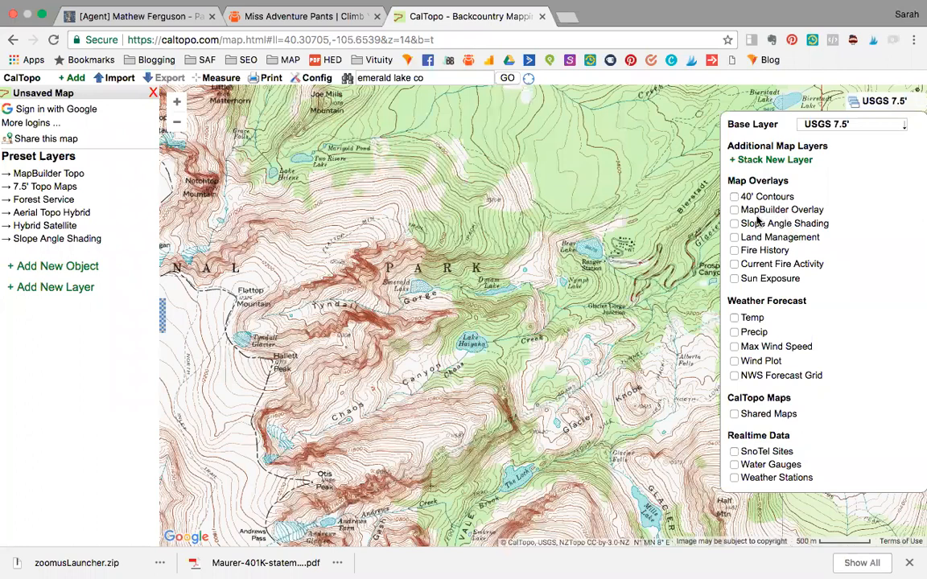
Preview the Slope Angle Shading overlay on the topo map and turn it off again
left_click(734, 224)
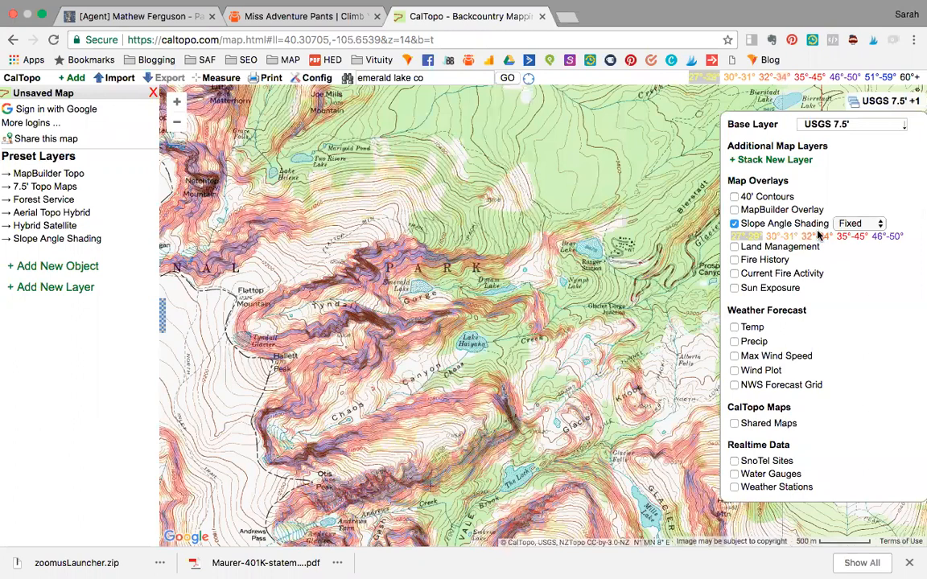
left_click(734, 224)
left_click(734, 225)
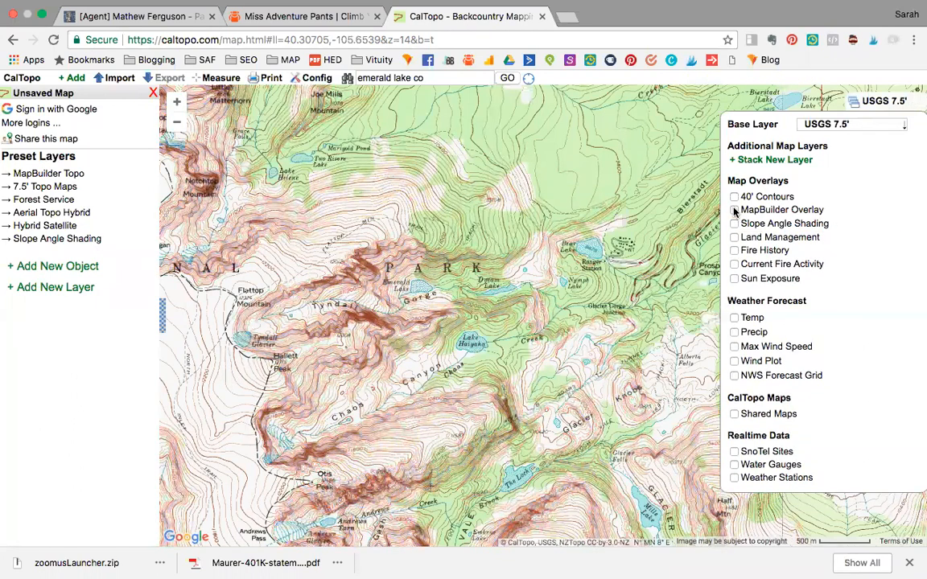
Preview the MapBuilder Overlay, then return to the 7.5' topo map without the additional Normal layer
left_click(734, 210)
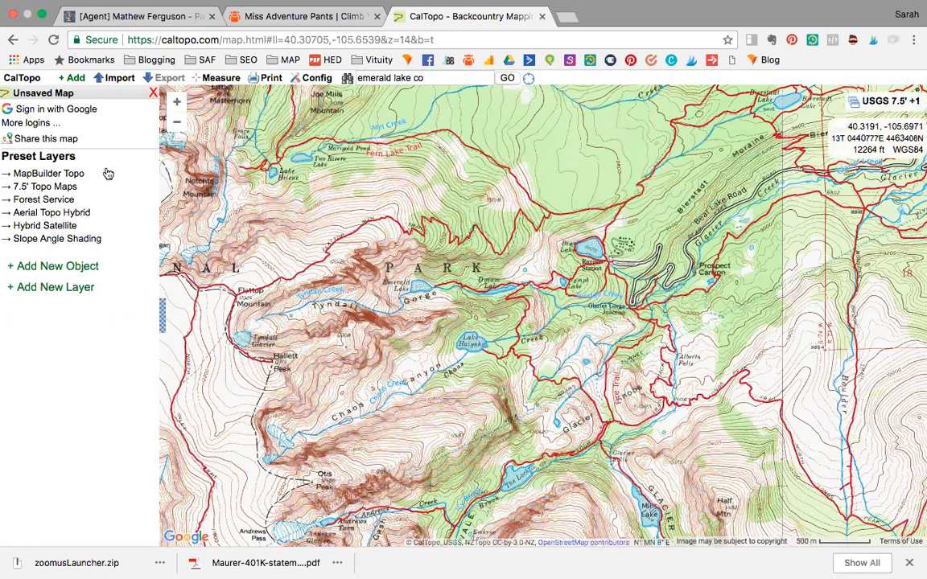
mouse_move(886, 101)
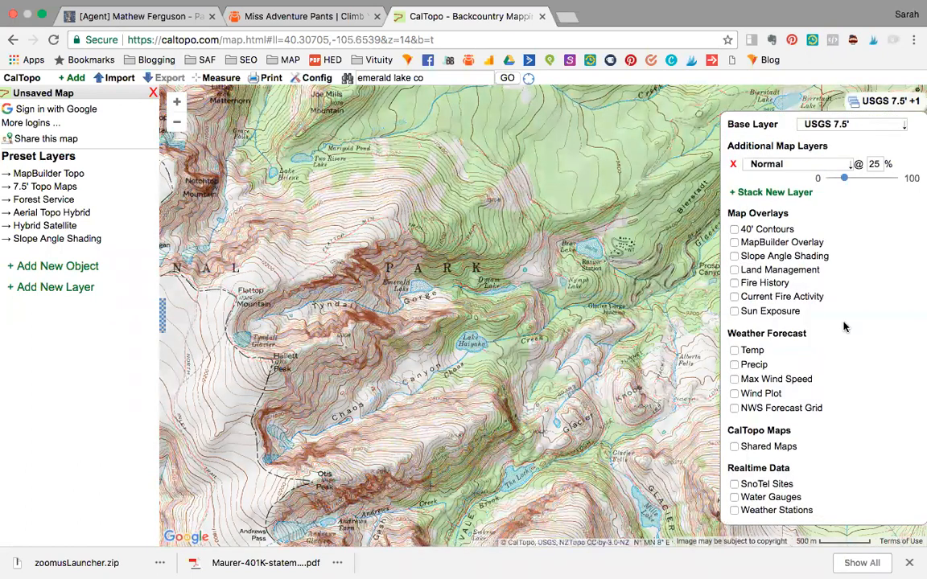
left_click(732, 167)
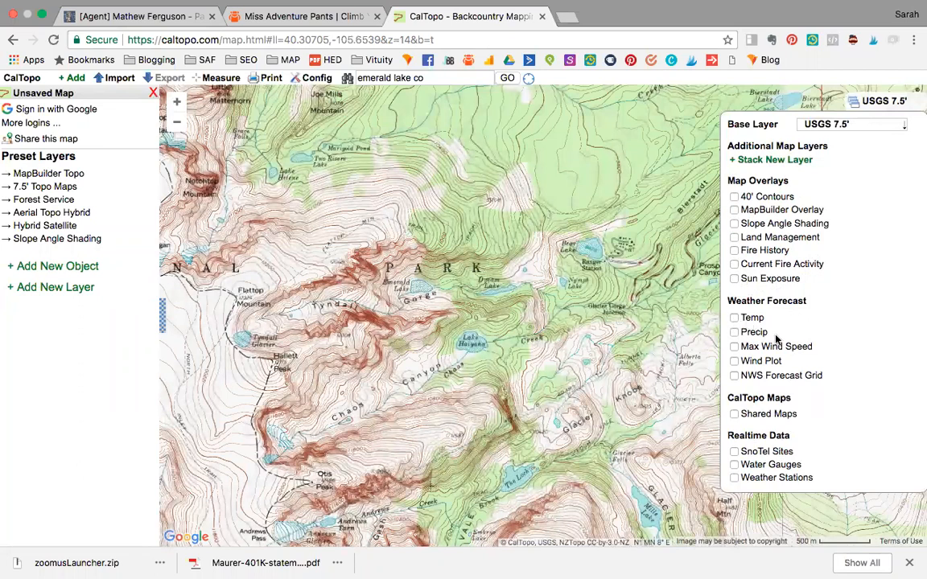
Preview the Temp, Precip and Max Wind Speed forecast overlays one at a time, turning each off again
left_click(734, 318)
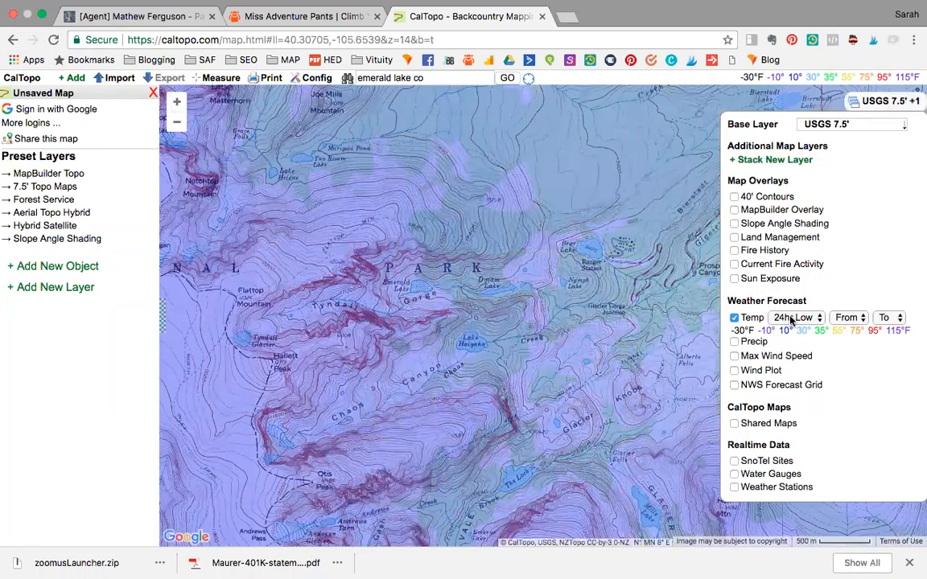
left_click(734, 319)
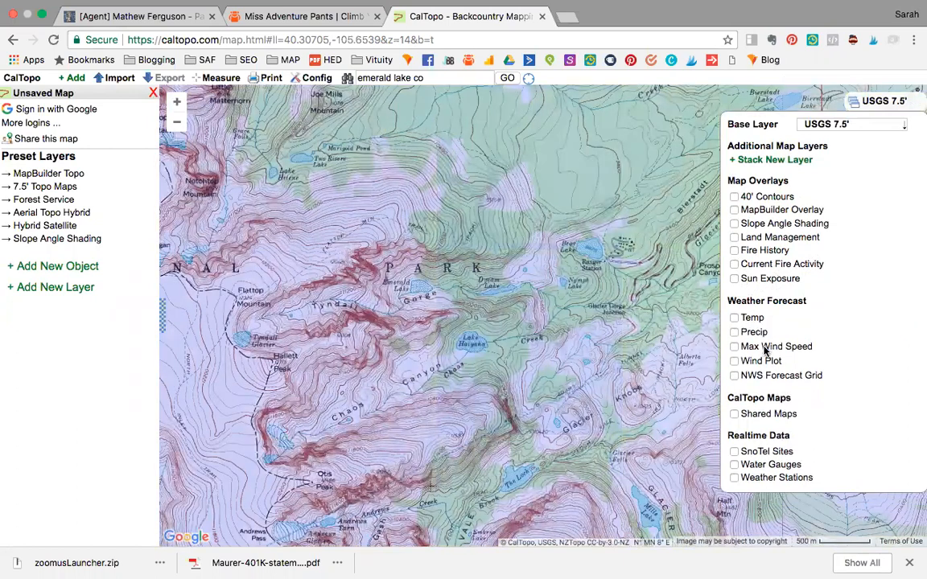
left_click(734, 332)
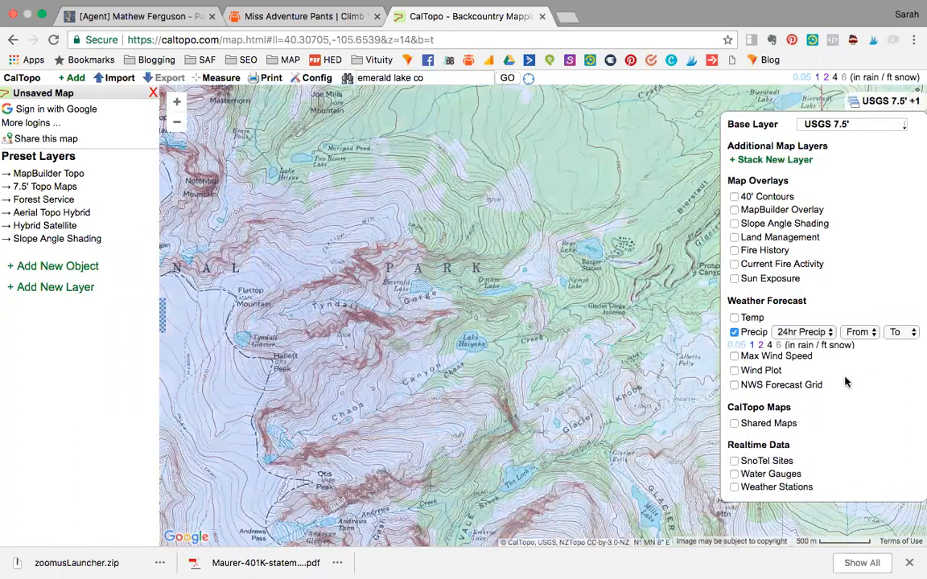
left_click(734, 332)
left_click(734, 347)
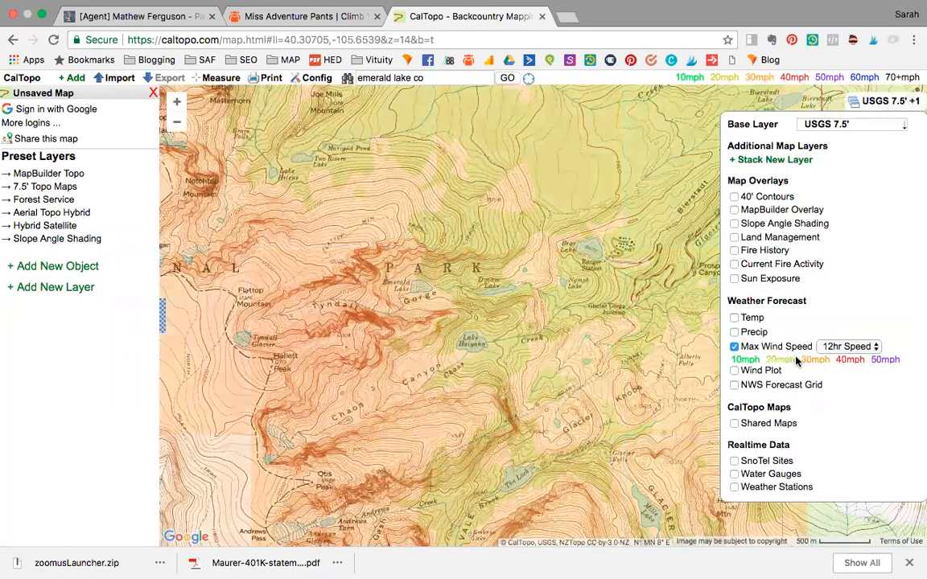
left_click(735, 347)
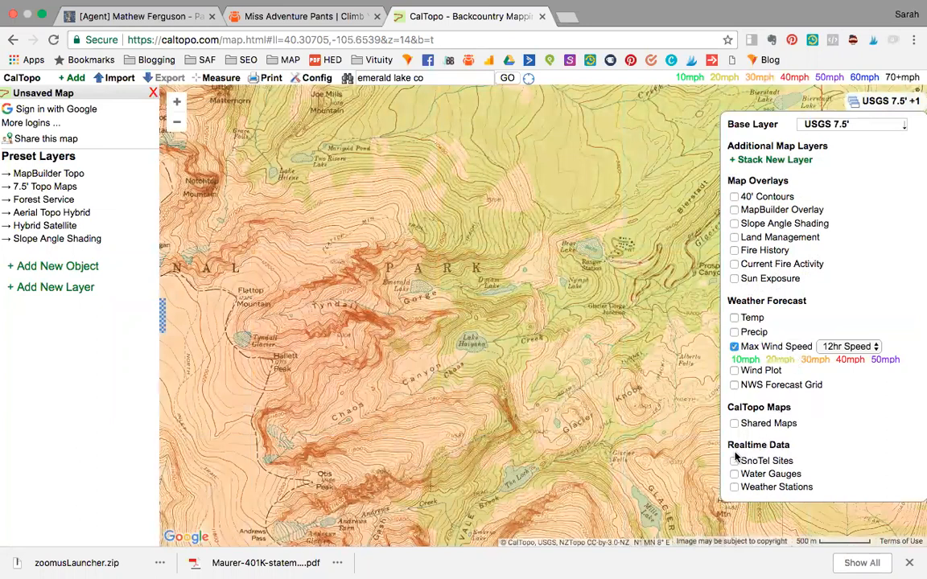
Show the SnoTel Sites and view the snow data of the station near Bear Lake, then close it
left_click(782, 455)
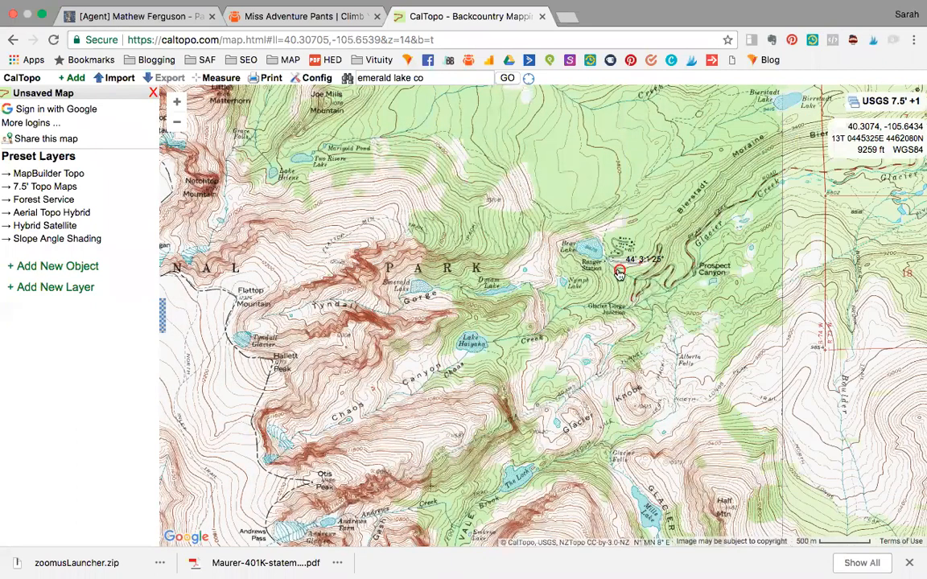
left_click(619, 272)
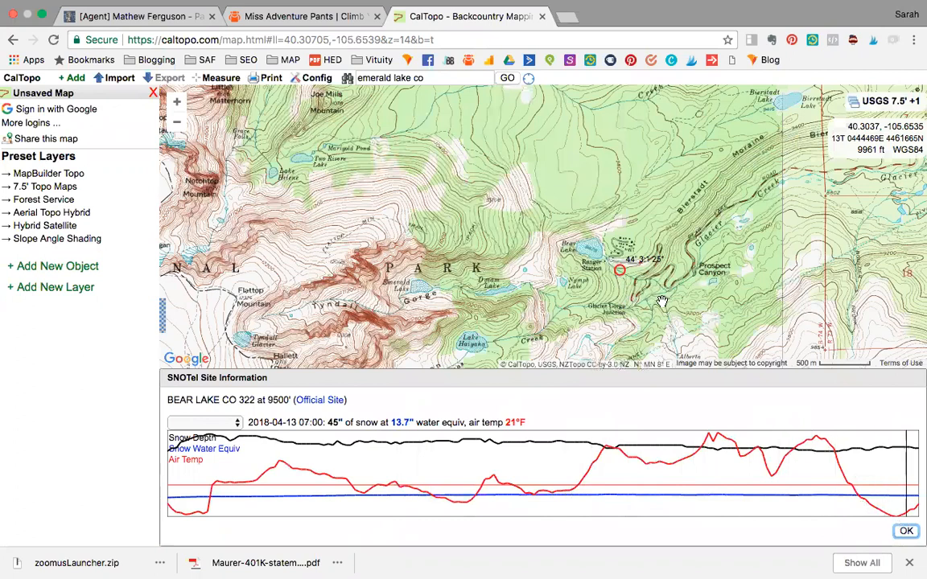
left_click(640, 333)
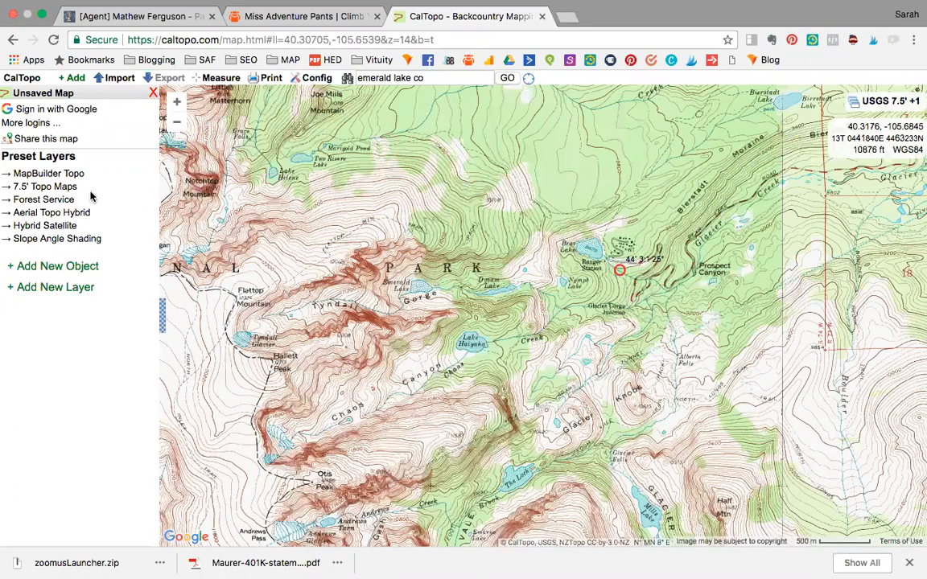
Reset the map to the 7.5' Topo Maps preset and delete the stacked Normal layer at 25%
left_click(64, 186)
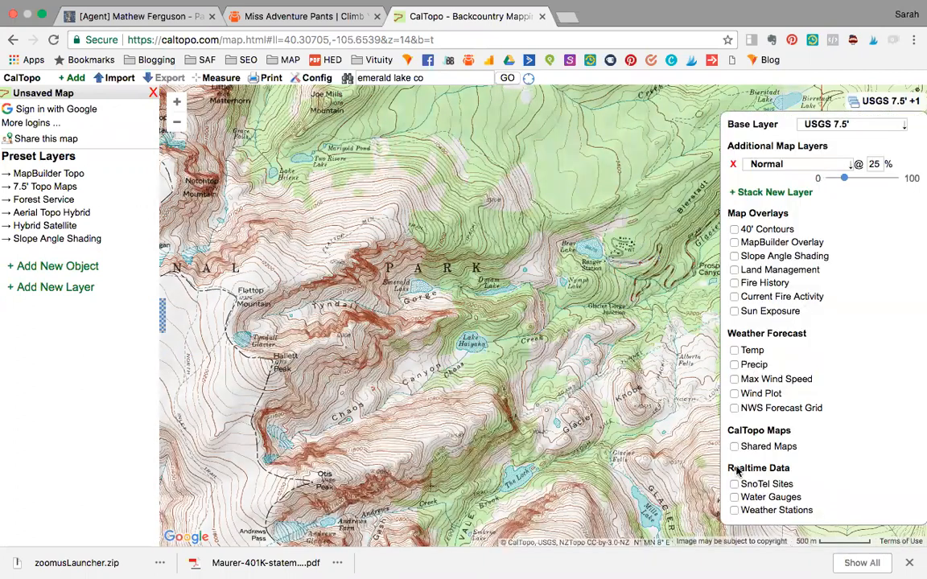
left_click(65, 187)
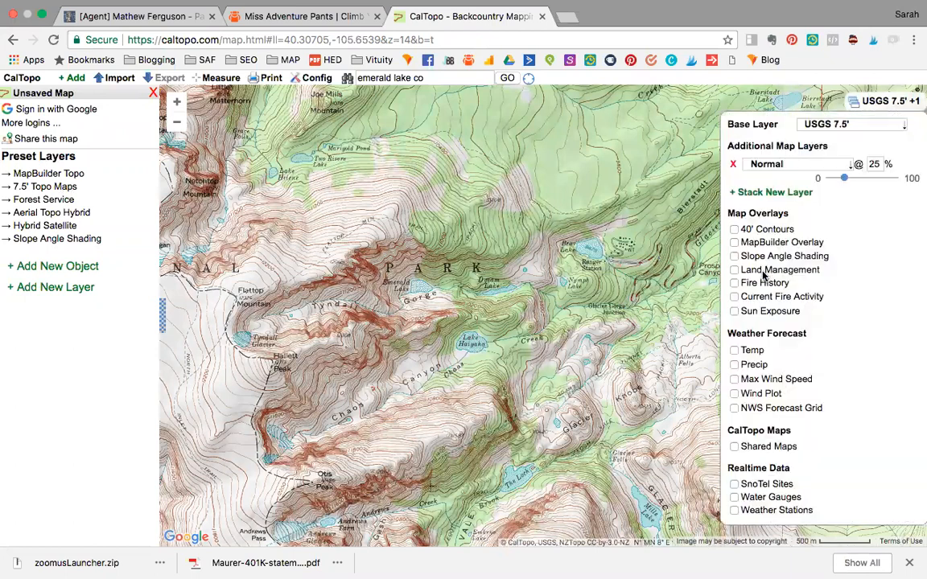
left_click(733, 166)
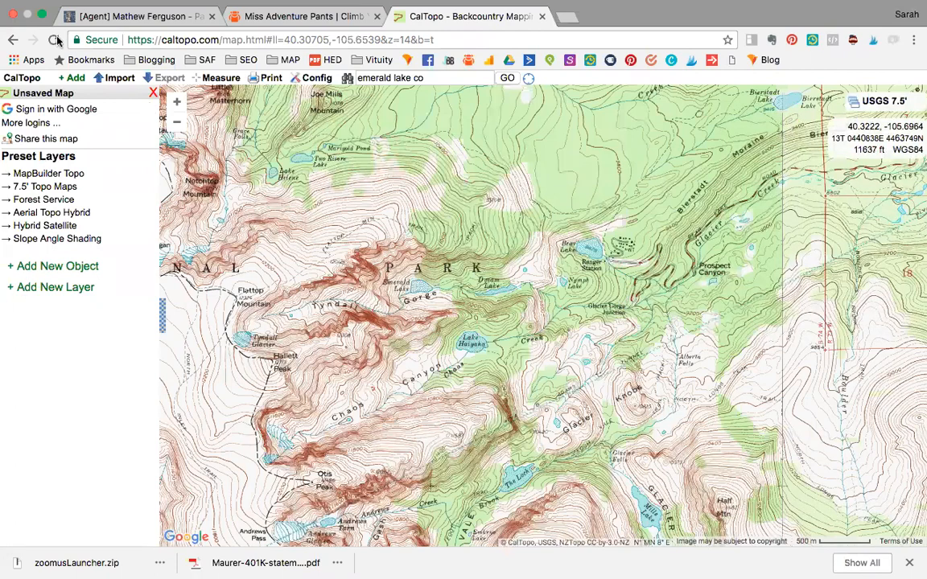
Add a marker labelled Car with the red car icon and place it at the road end beside the Bear Lake ranger station
mouse_move(70, 83)
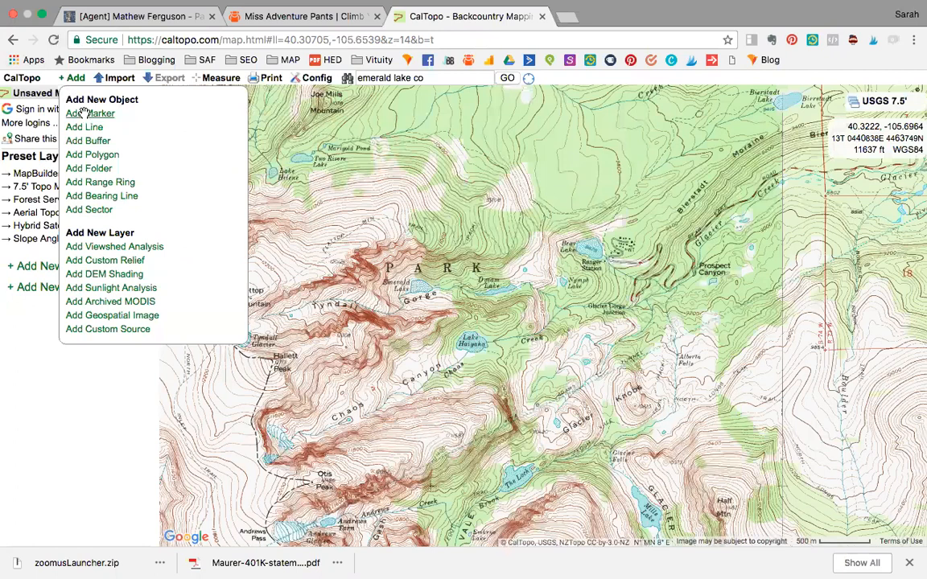
left_click(85, 114)
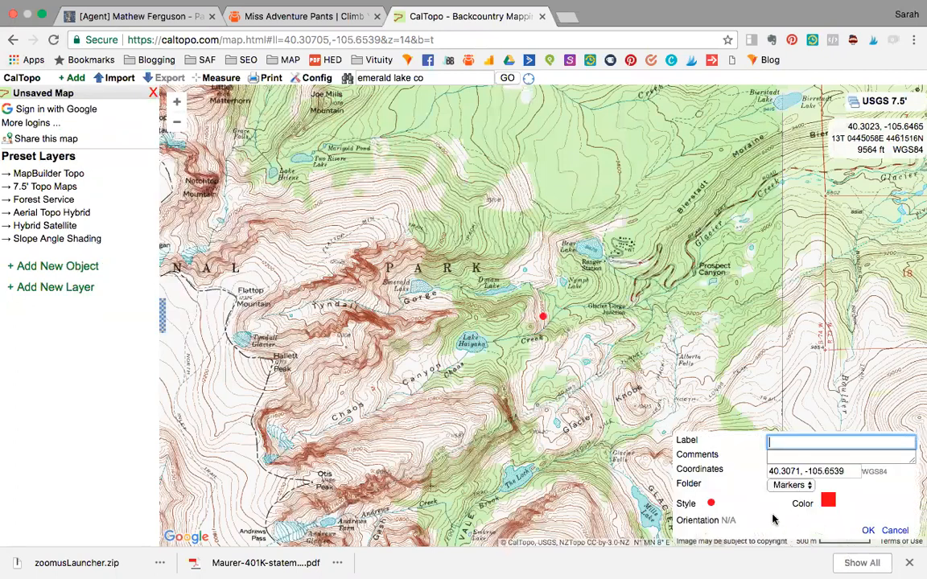
type("Car")
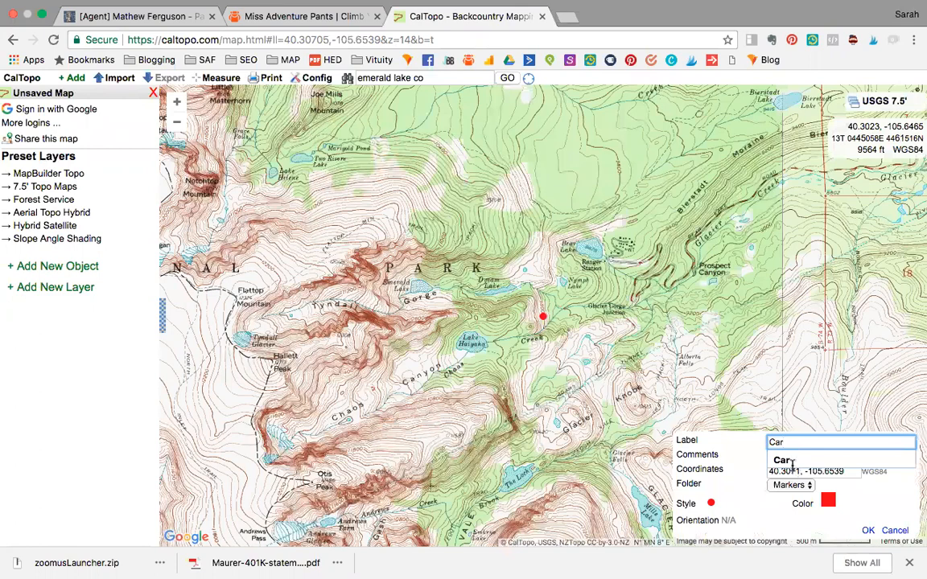
left_click(792, 460)
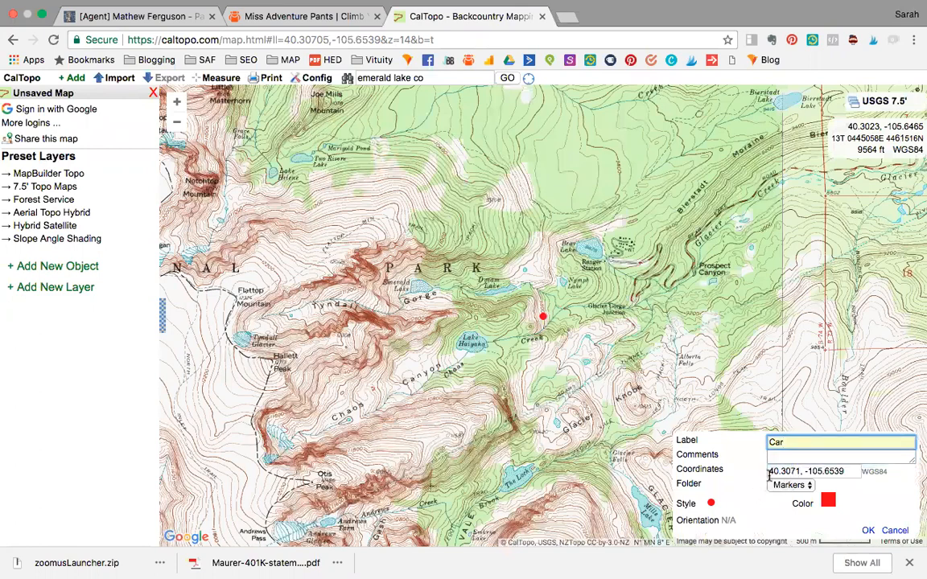
left_click(712, 504)
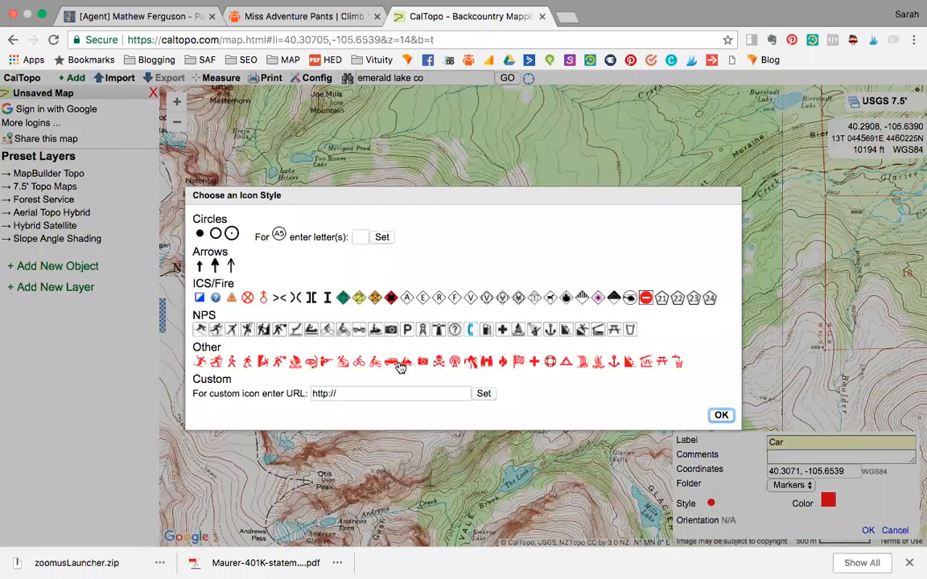
left_click(395, 364)
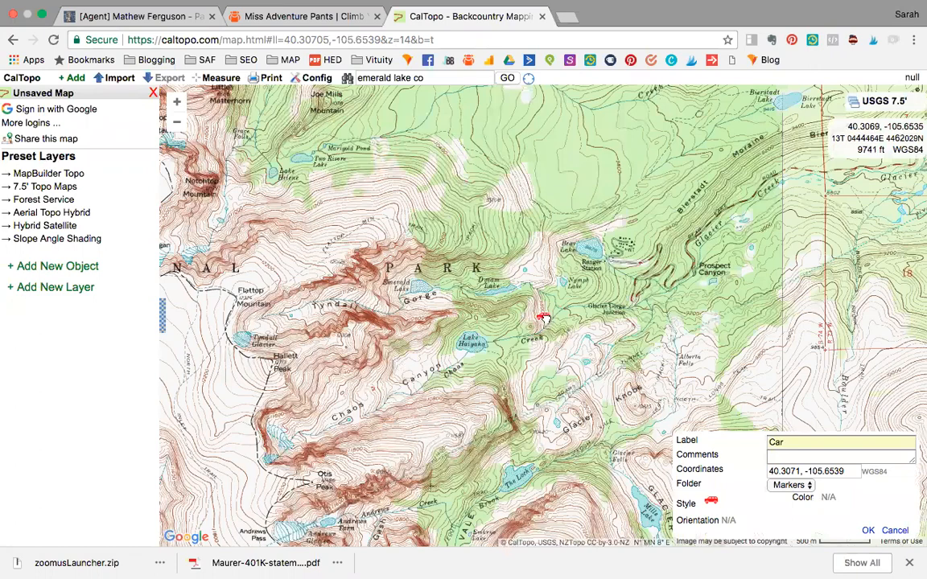
left_click_drag(614, 265, 614, 263)
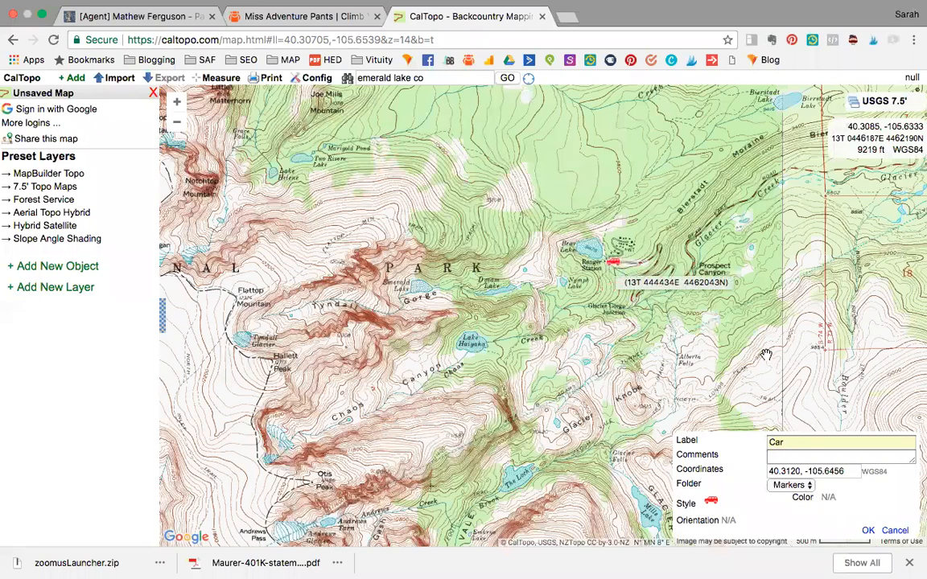
left_click(867, 532)
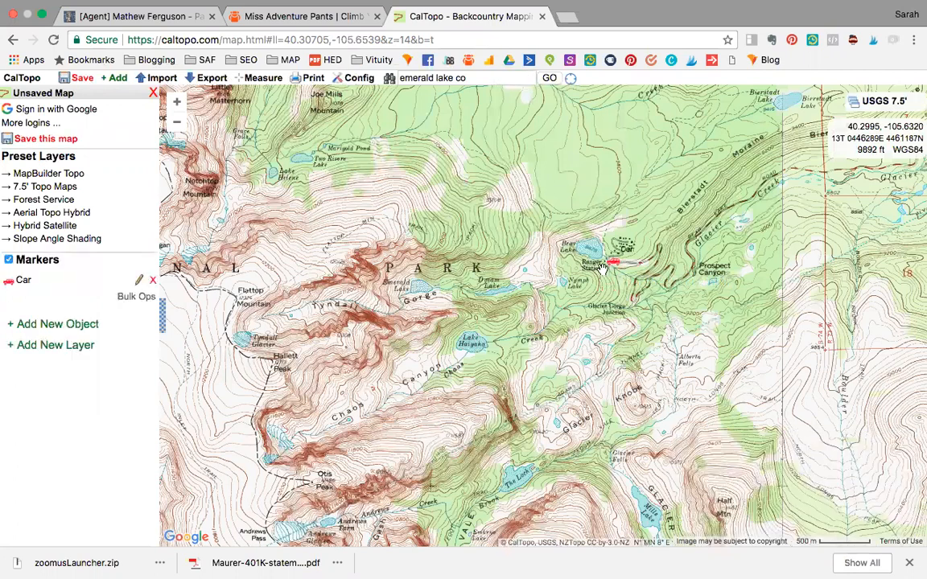
Add a second marker labelled Trail Junction to the map
left_click(120, 78)
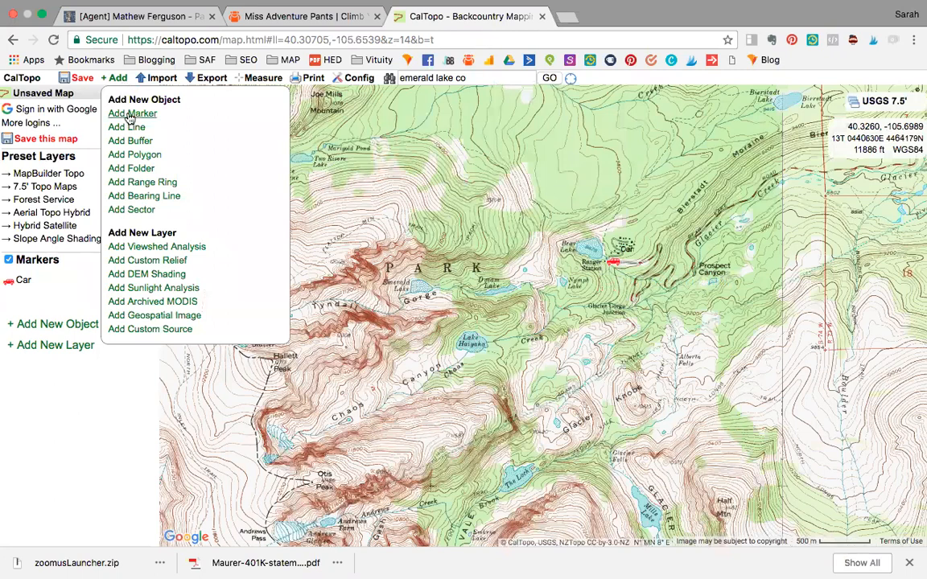
left_click(132, 113)
type("T")
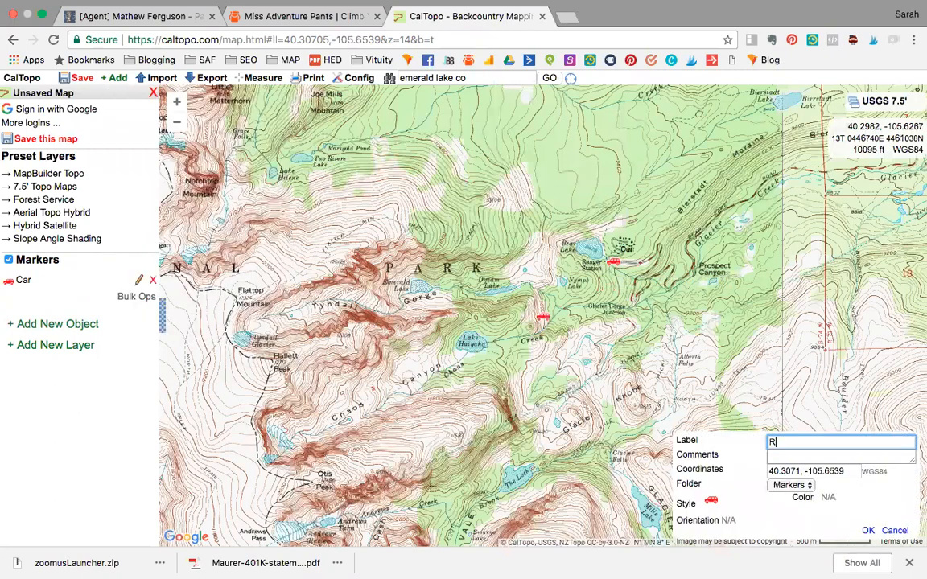
type("rail Jun")
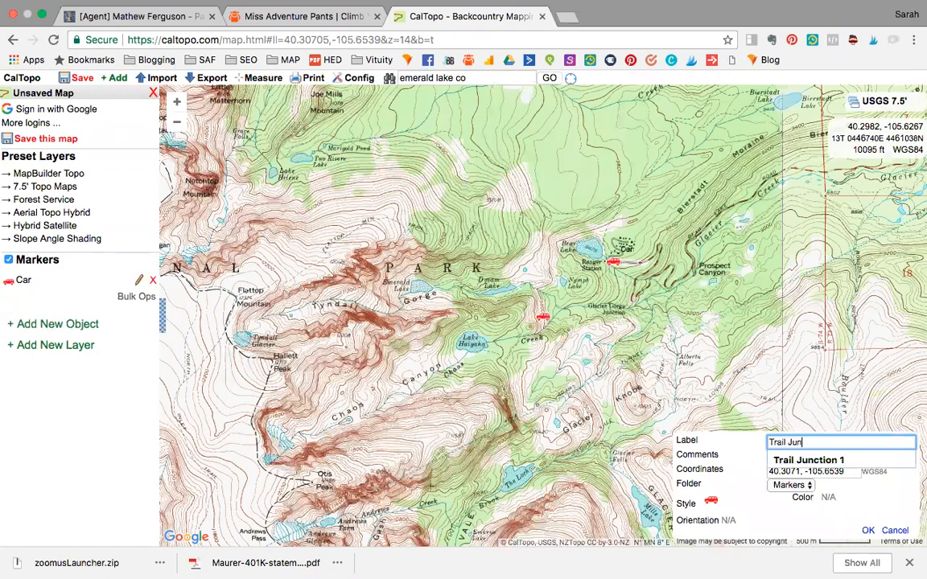
type("ction")
key("Return")
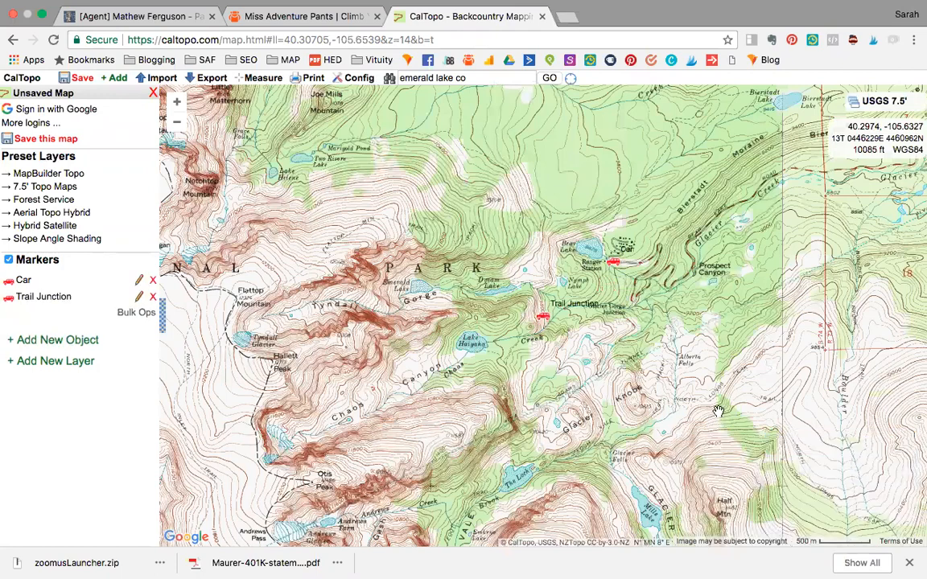
Edit the Trail Junction marker and change its icon style to a solid magenta dot
left_click(542, 322)
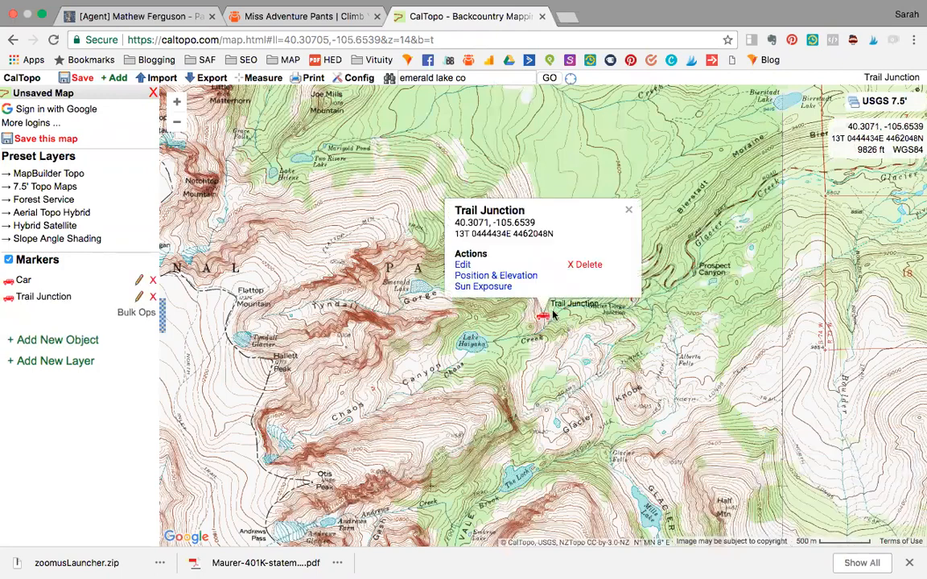
left_click(414, 240)
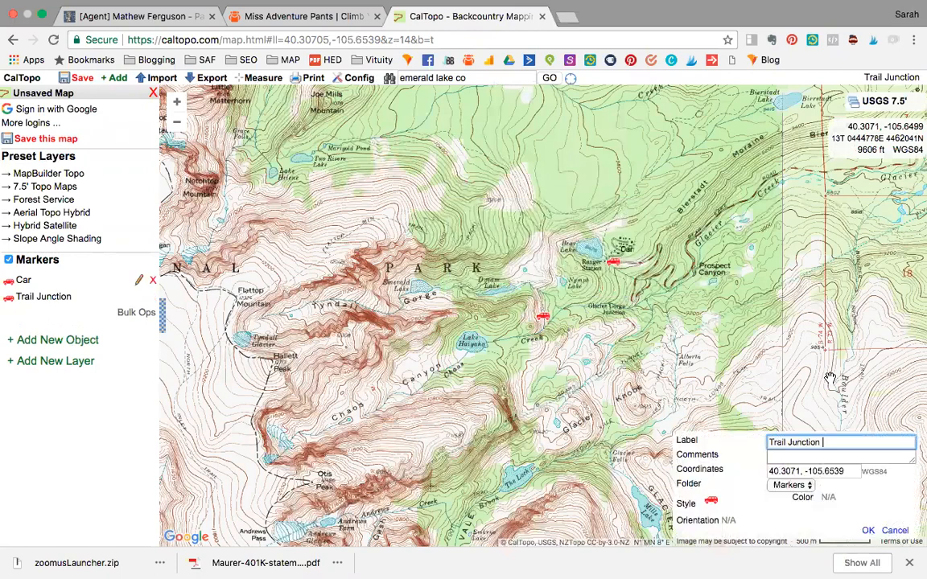
left_click(793, 485)
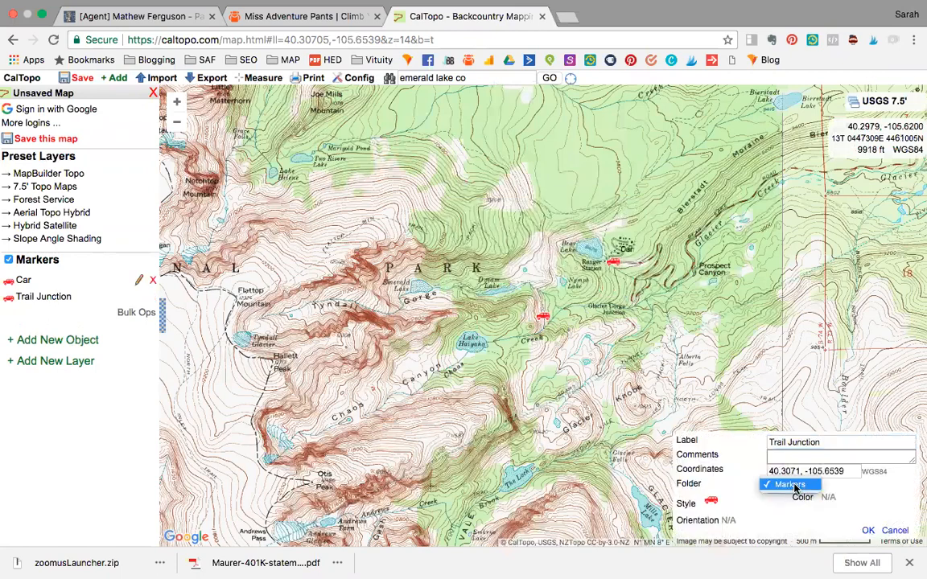
left_click(793, 486)
left_click(712, 503)
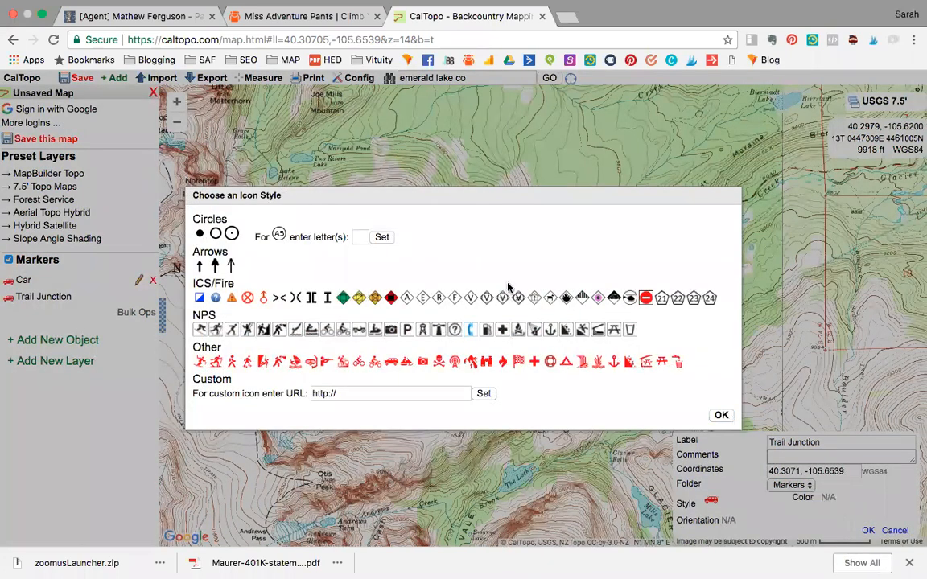
left_click(486, 266)
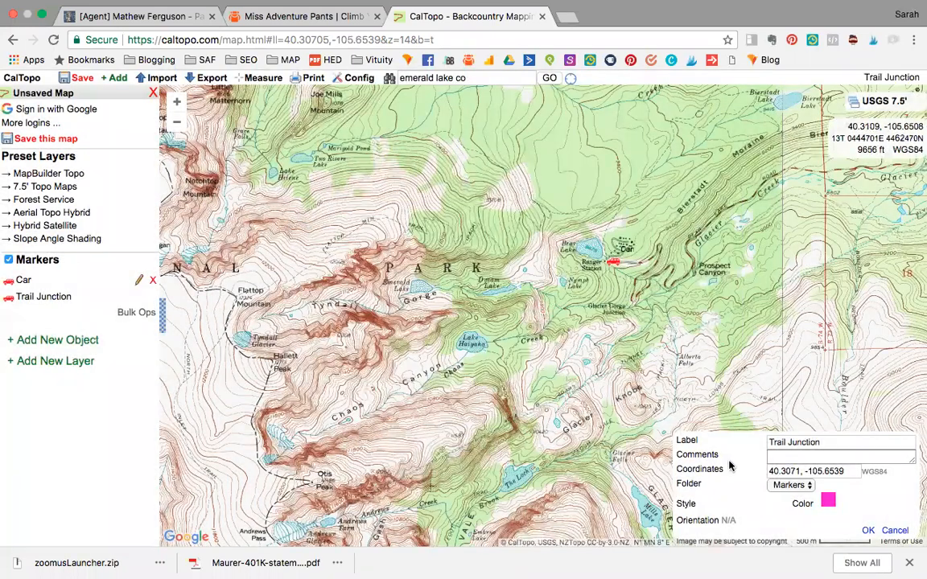
Move the Trail Junction marker to just below the Car marker near Bear Lake and save the edit
mouse_move(544, 318)
left_mouse_down()
mouse_move(586, 322)
mouse_move(612, 282)
left_mouse_up()
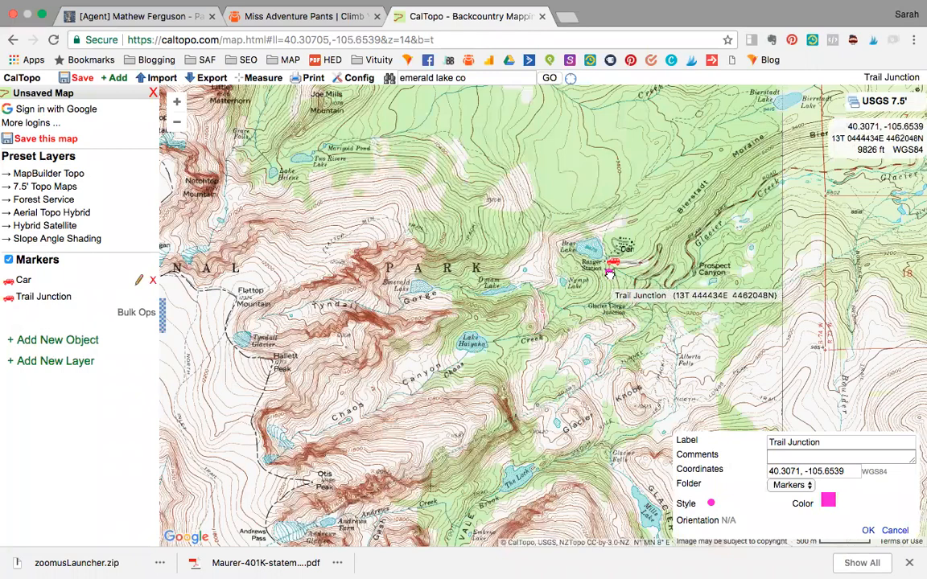
left_click_drag(610, 274, 609, 274)
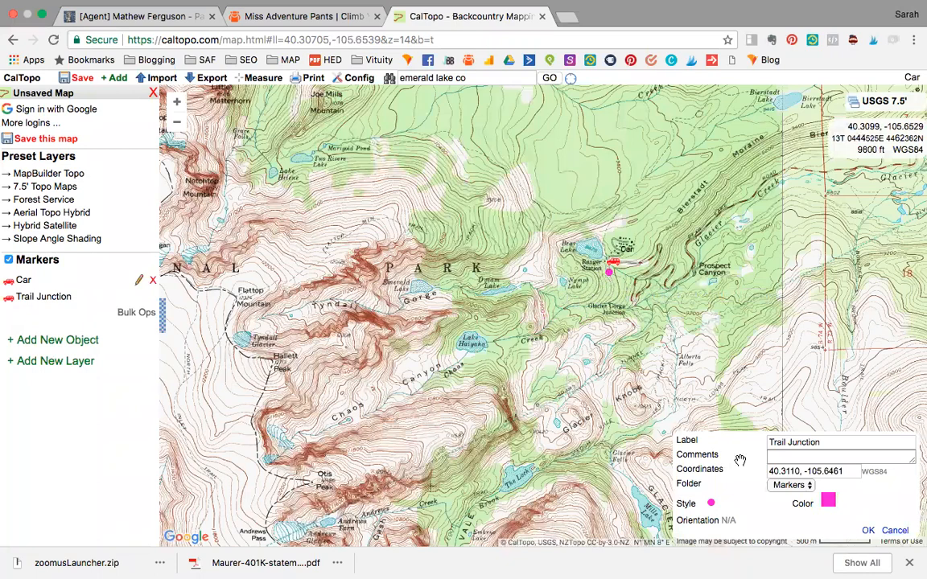
left_click(868, 531)
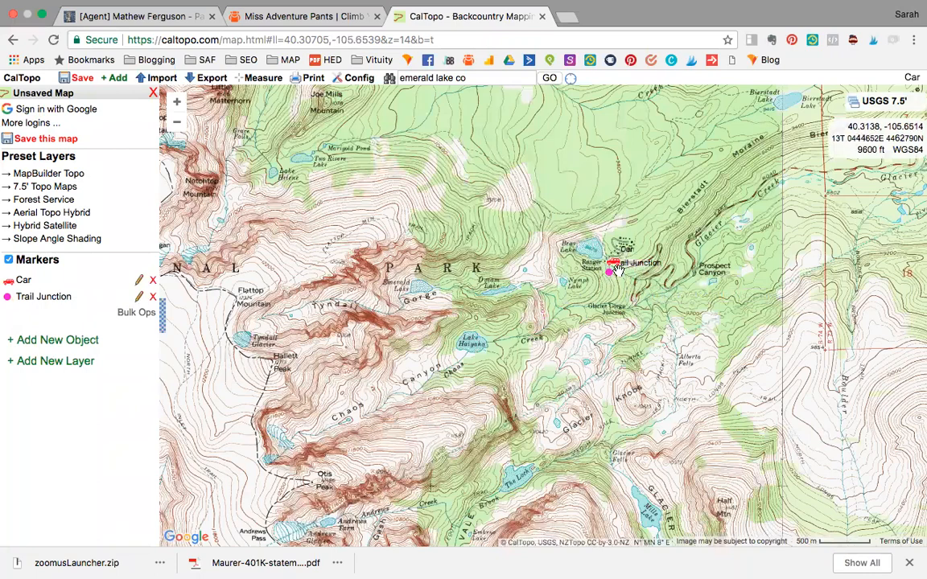
Switch the map labels to None and back to All, and enable the white background behind them
left_click(363, 80)
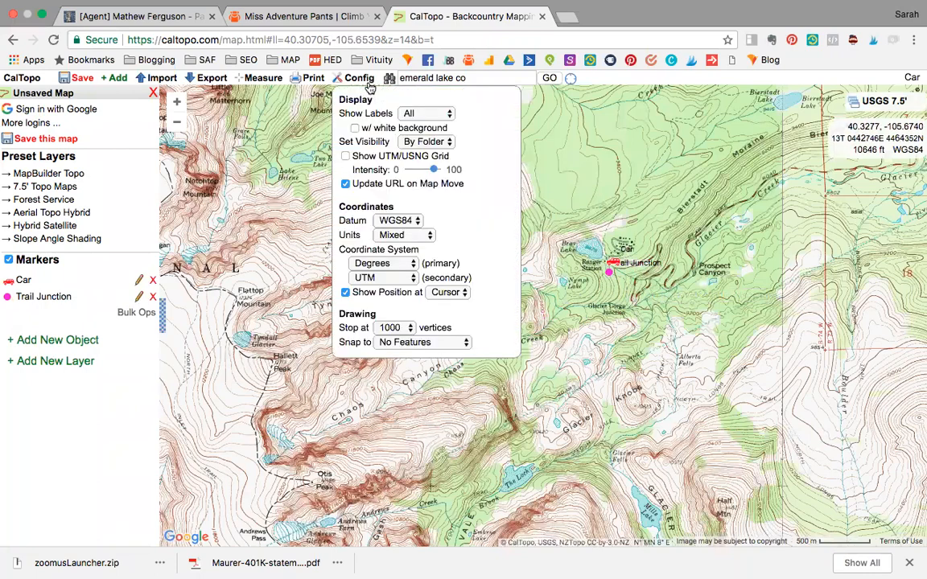
left_click(412, 114)
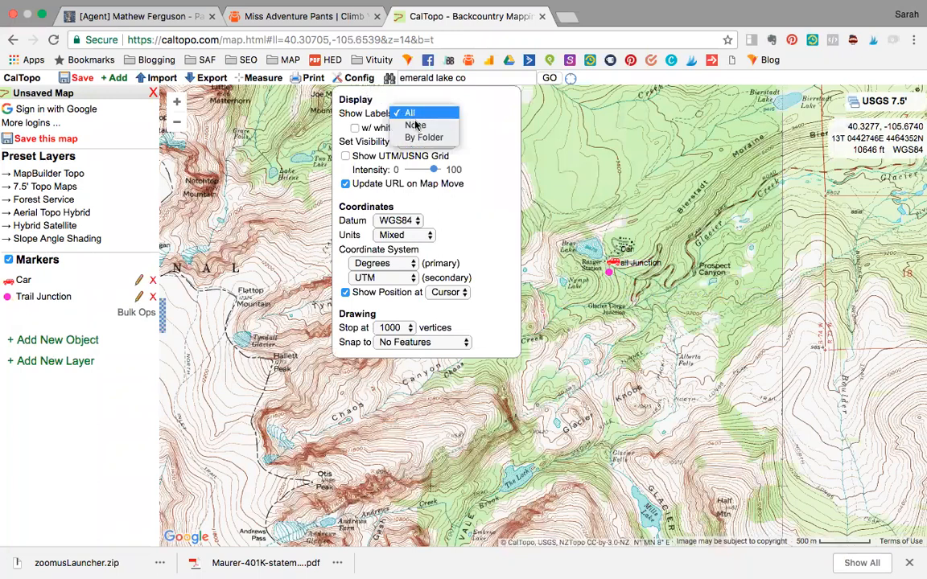
left_click(415, 125)
left_click(415, 113)
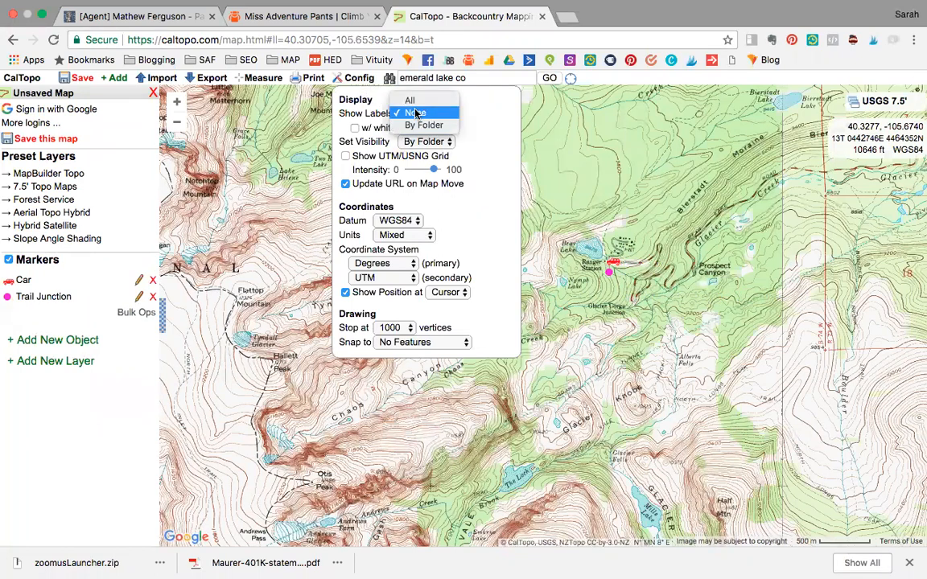
left_click(412, 102)
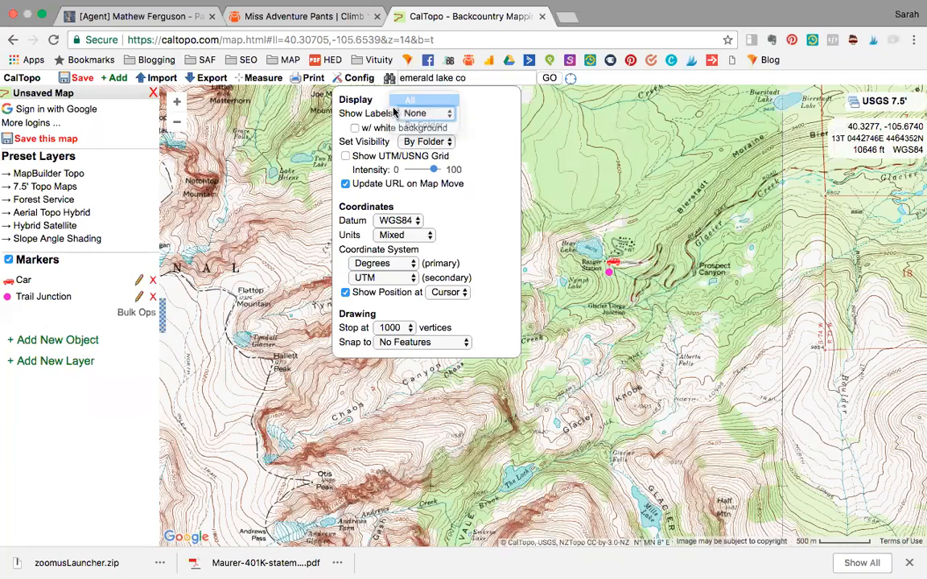
left_click(355, 128)
left_click(714, 335)
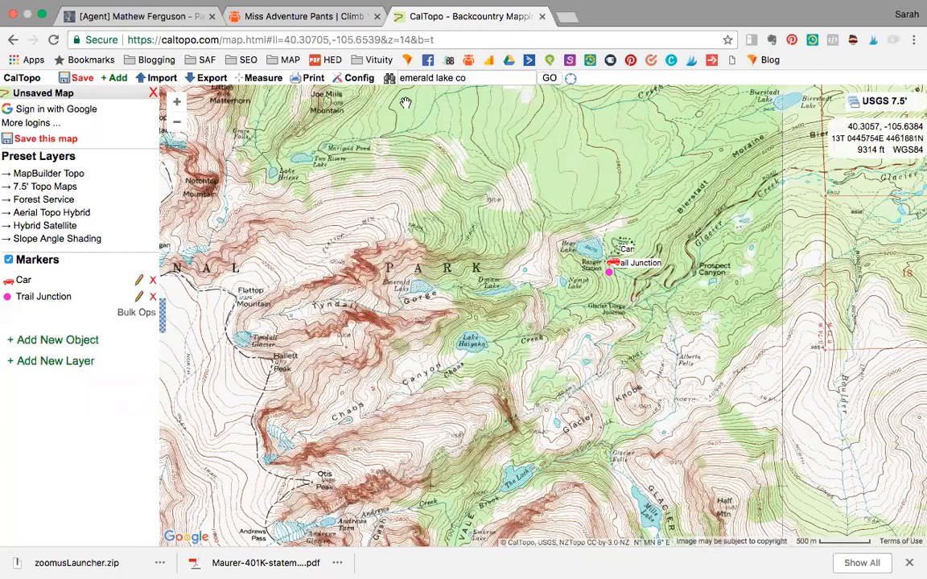
Hide all marker labels by setting the label display to None
left_click(359, 78)
left_click(412, 113)
key("Return")
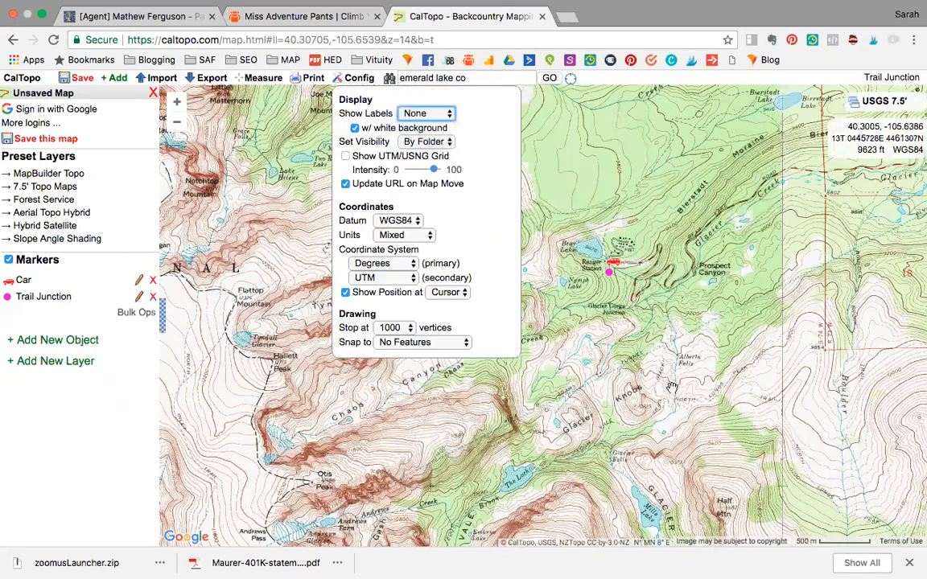
left_click(602, 349)
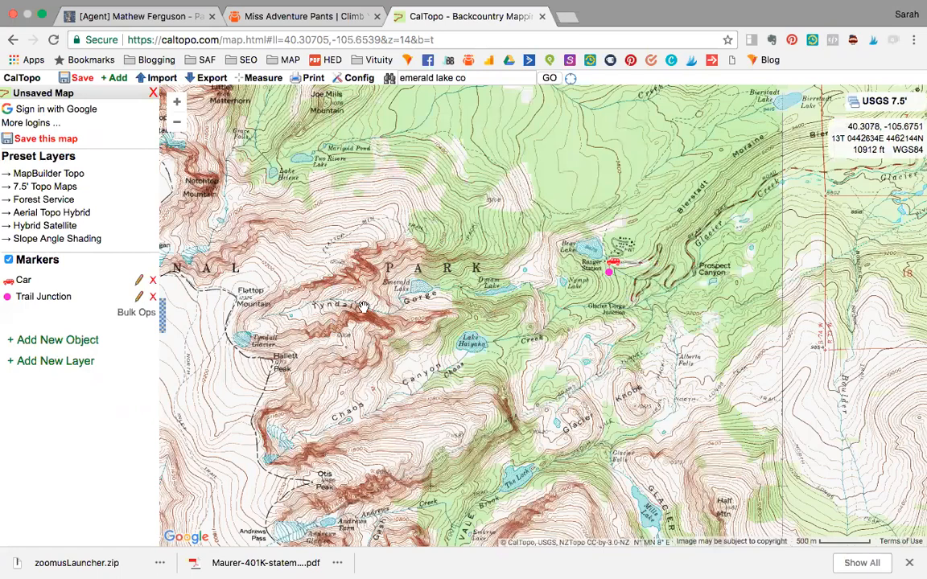
Set up a PDF print of the map at 1:24,000 scale with UTM grid lines enabled
mouse_move(292, 83)
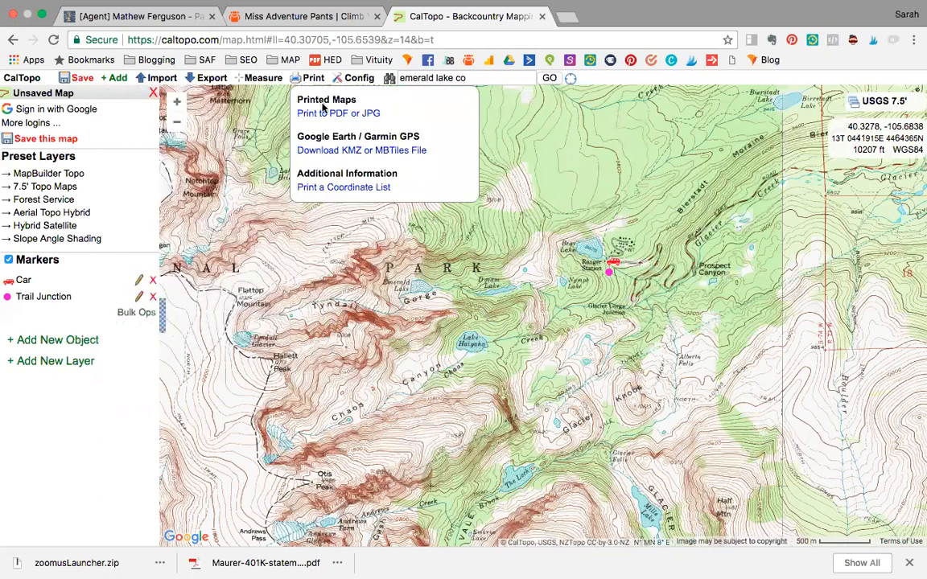
left_click(328, 117)
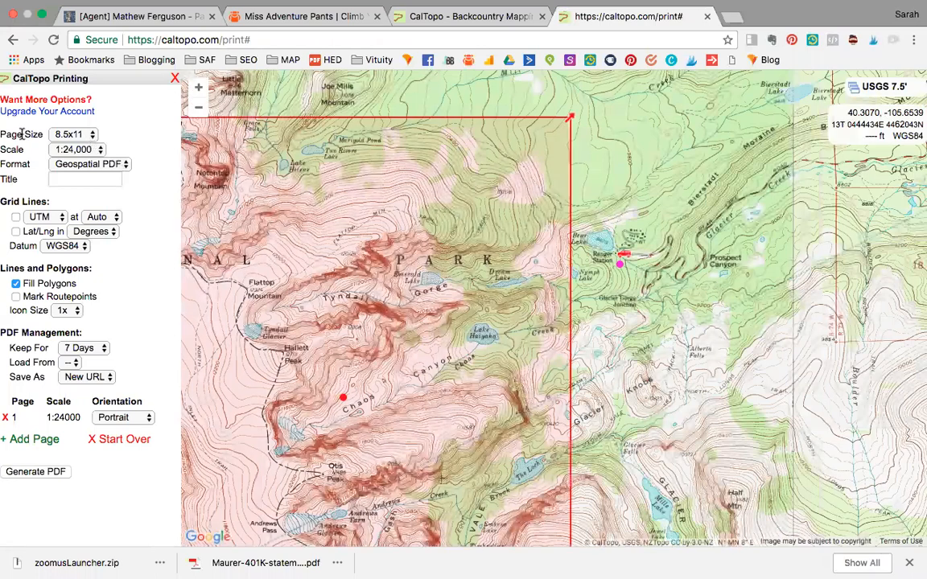
left_click(84, 153)
left_click(84, 151)
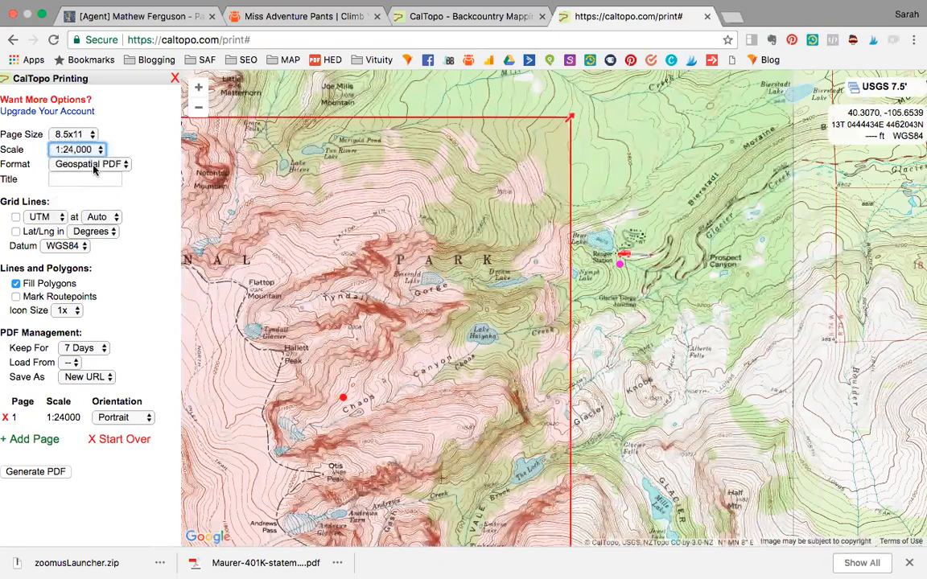
left_click(15, 218)
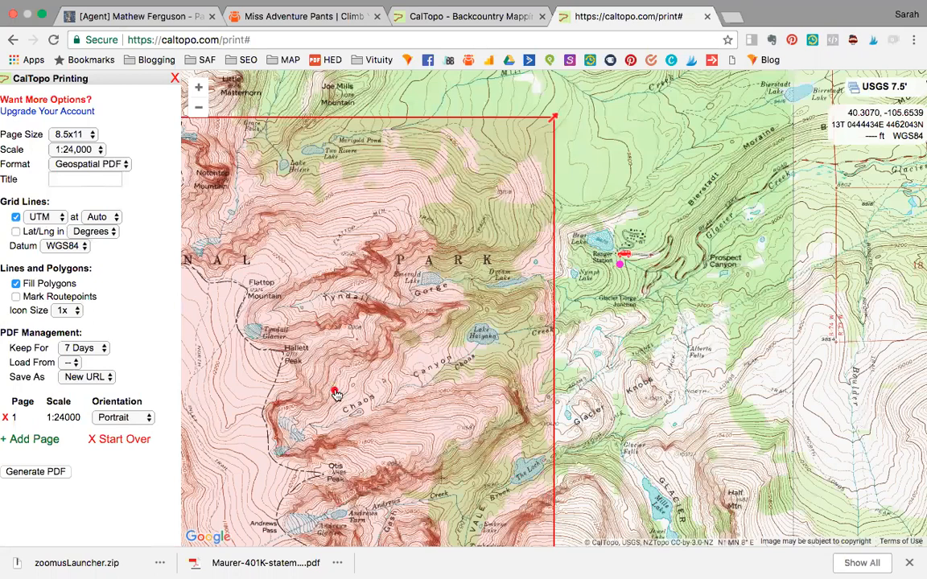
Set the print page to landscape and position its frame to cover Flattop Mountain, Emerald Lake, Bear Lake and both markers
left_click_drag(468, 325, 563, 353)
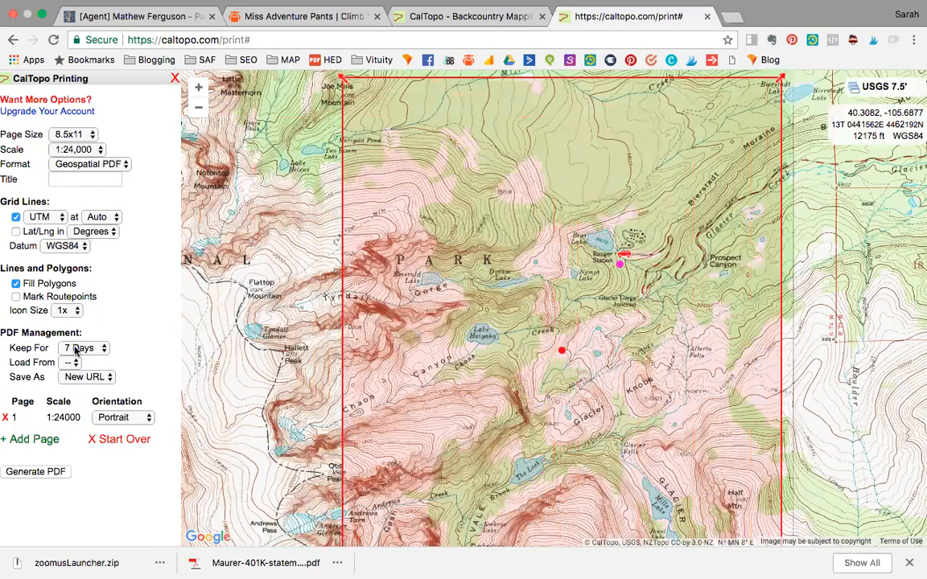
left_click(138, 420)
left_click(140, 435)
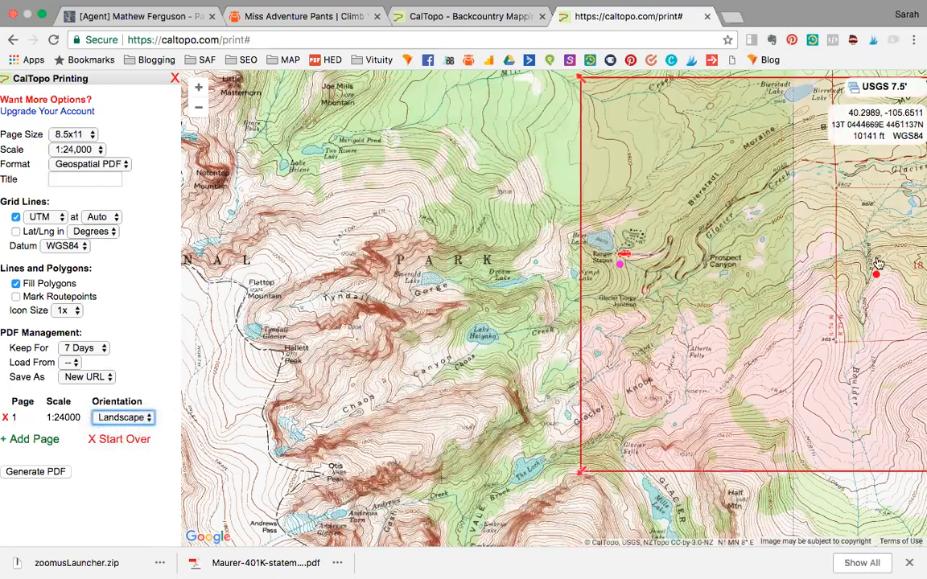
left_click_drag(875, 278, 493, 314)
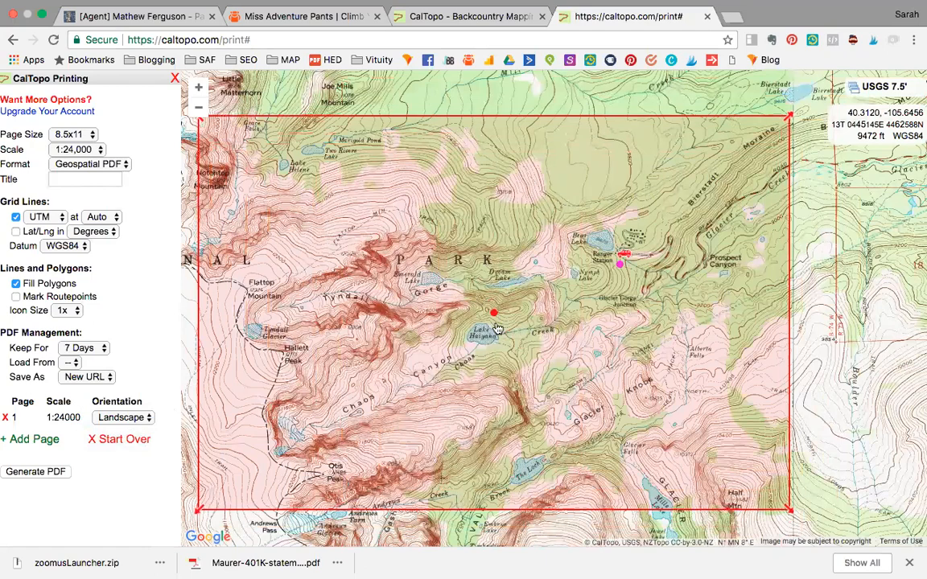
left_click_drag(498, 315, 494, 348)
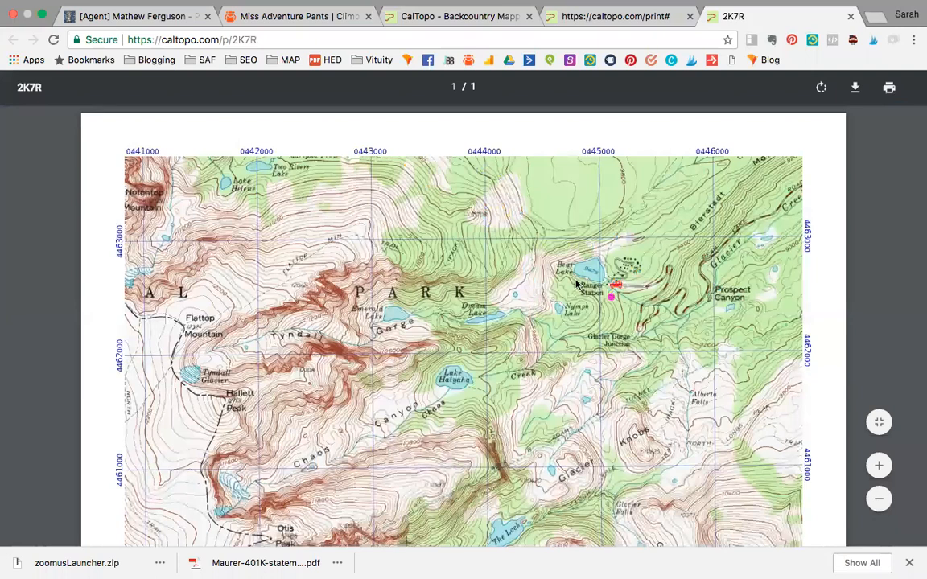
Examine the generated PDF map, including its markers, UTM grid labels, scale bars and declination diagram
scroll(577, 283, "down", 2)
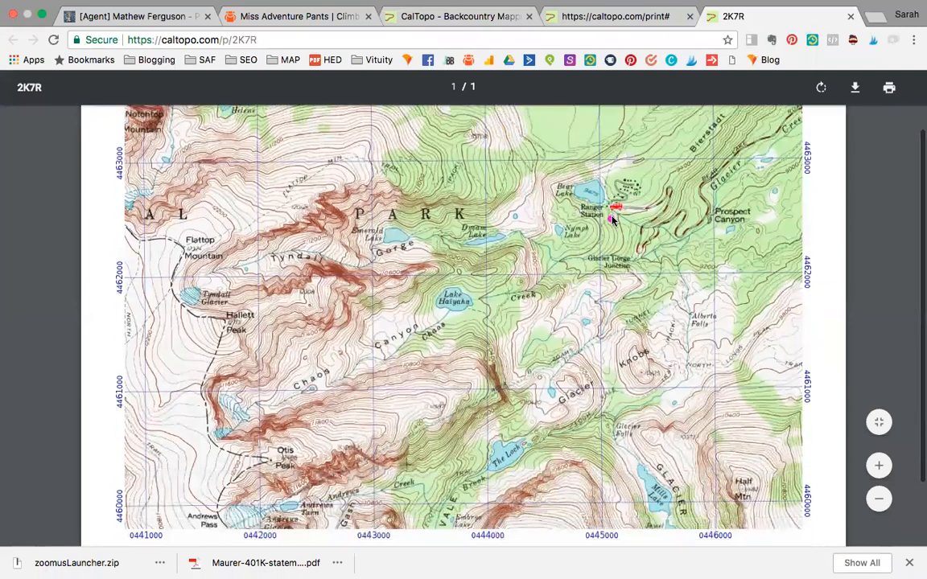
scroll(425, 214, "up", 1)
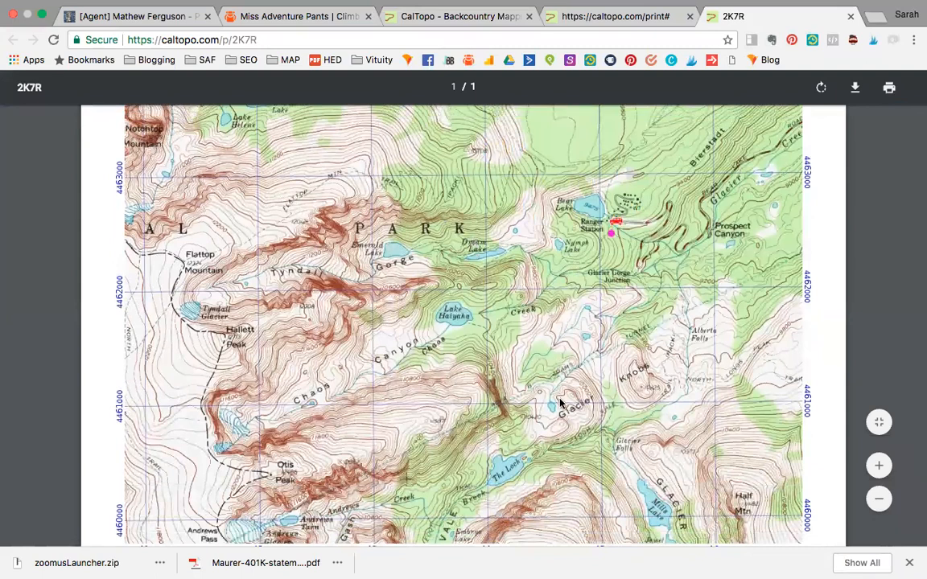
scroll(786, 243, "up", 3)
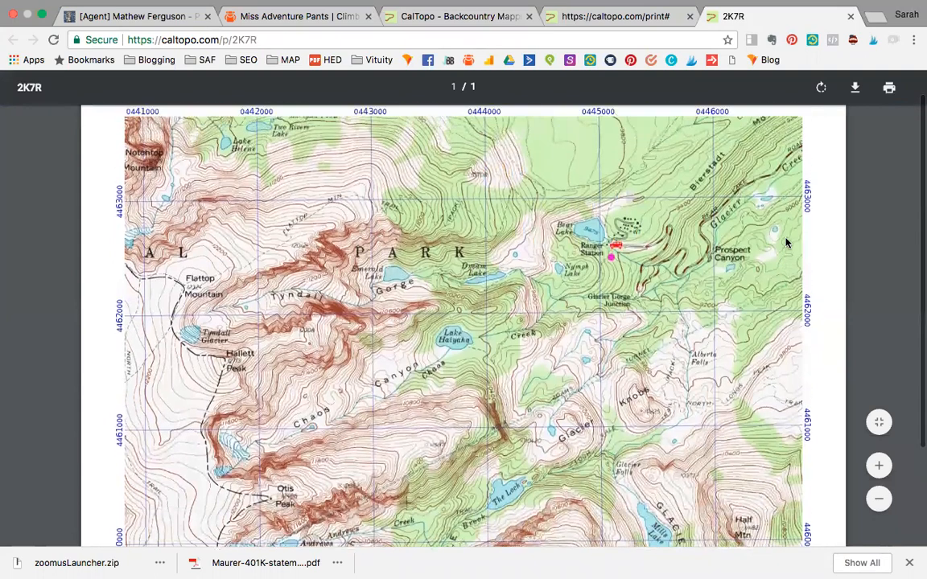
scroll(786, 243, "down", 5)
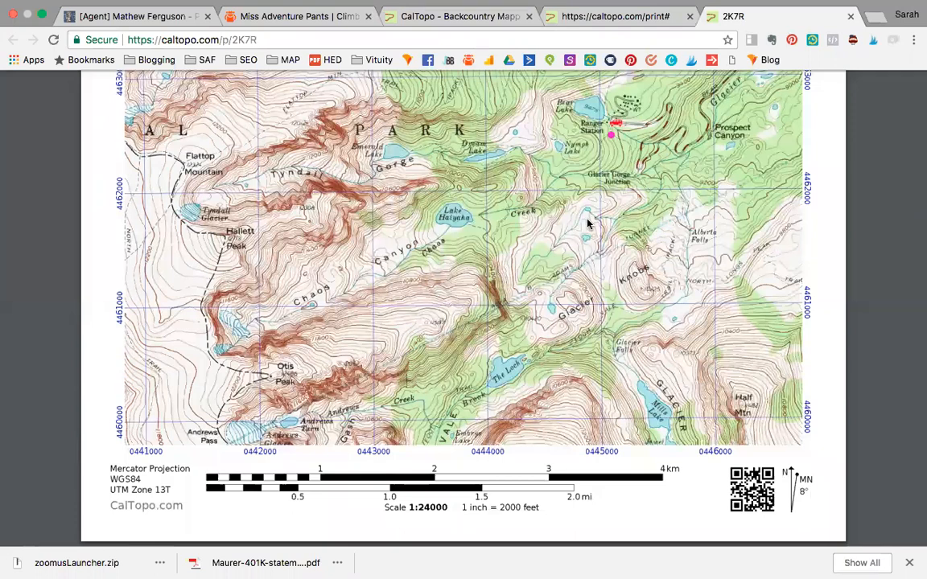
scroll(588, 224, "up", 3)
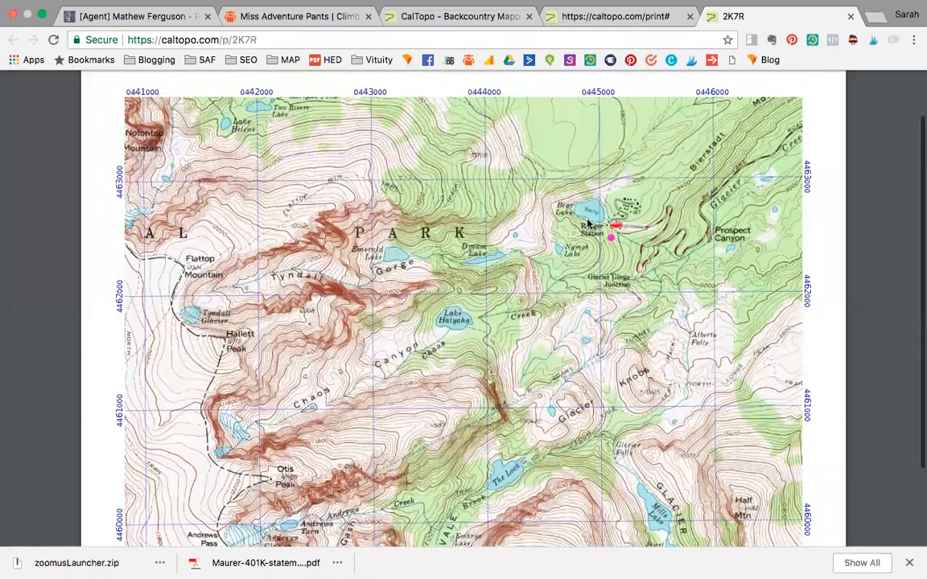
scroll(588, 224, "down", 1)
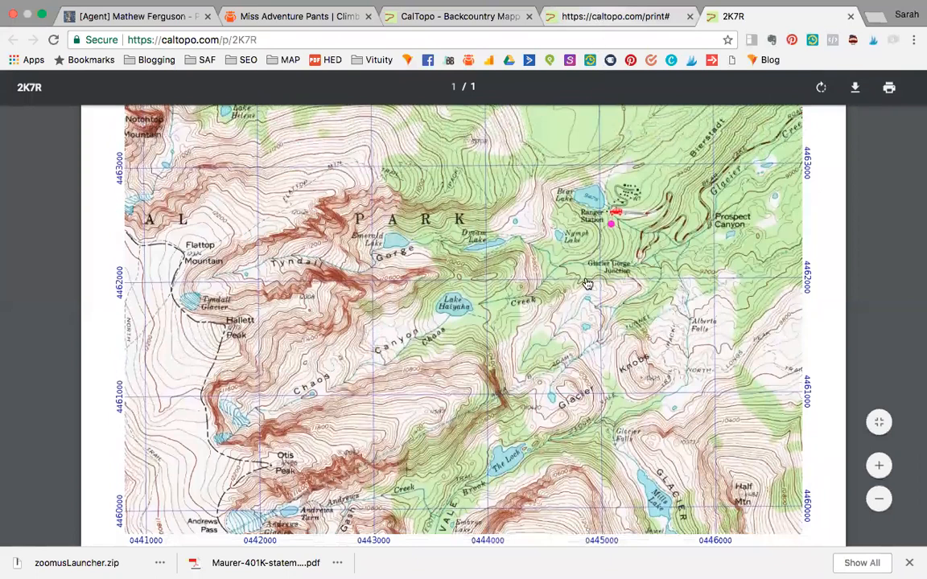
Return to the print setup and shift the page frame west to include Ptarmigan Point and Ptarmigan Pass, leaving for the desktop when done
left_click(581, 17)
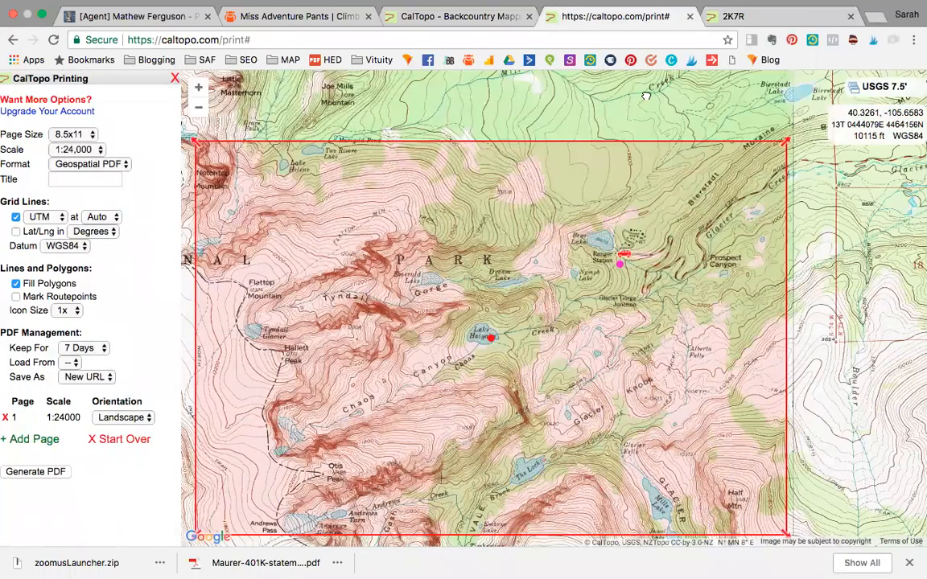
left_click_drag(646, 96, 652, 97)
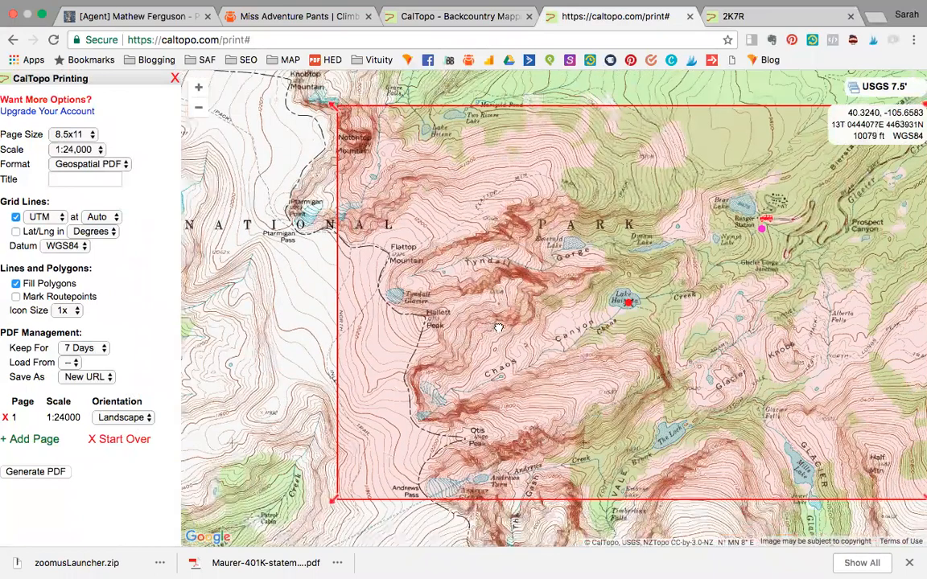
left_click_drag(498, 328, 511, 322)
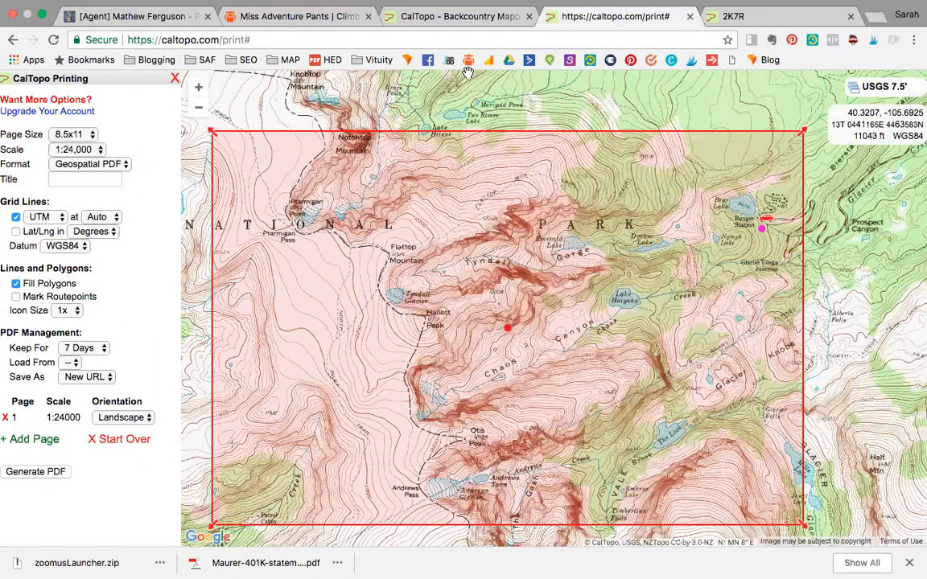
key("ctrl+Left")
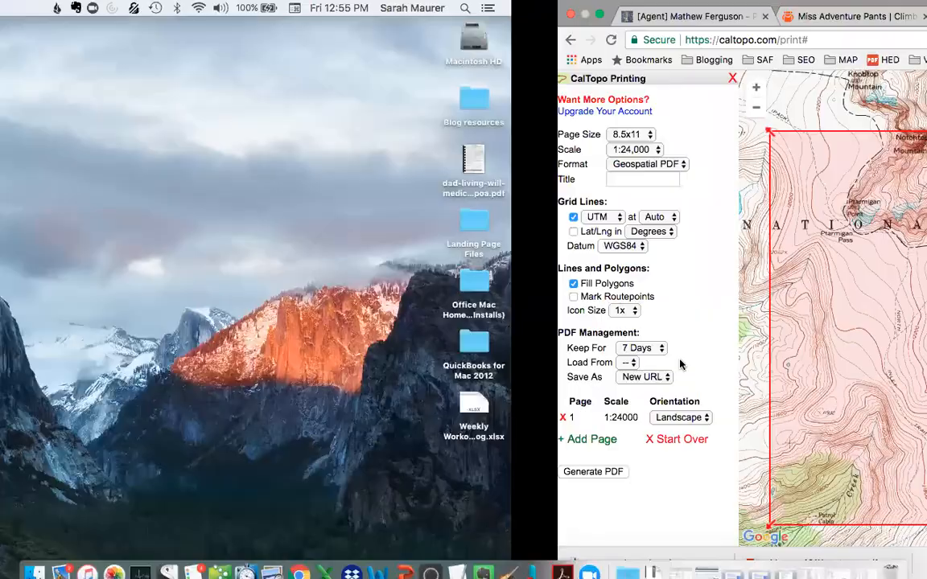